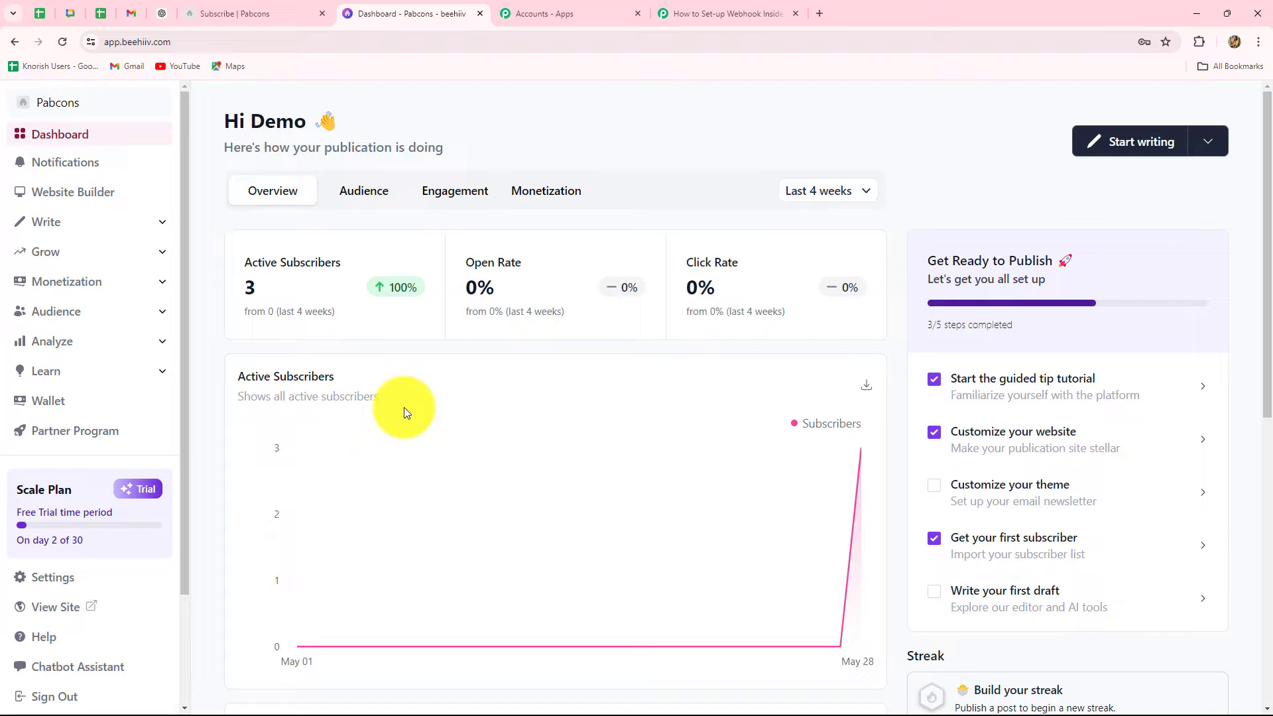
Step: Switch to the Pabbly Connect tab with the 'How to Set-up Webhook Inside Beehiiv' workflow
{"action": "left_click", "coordinate": [706, 12]}
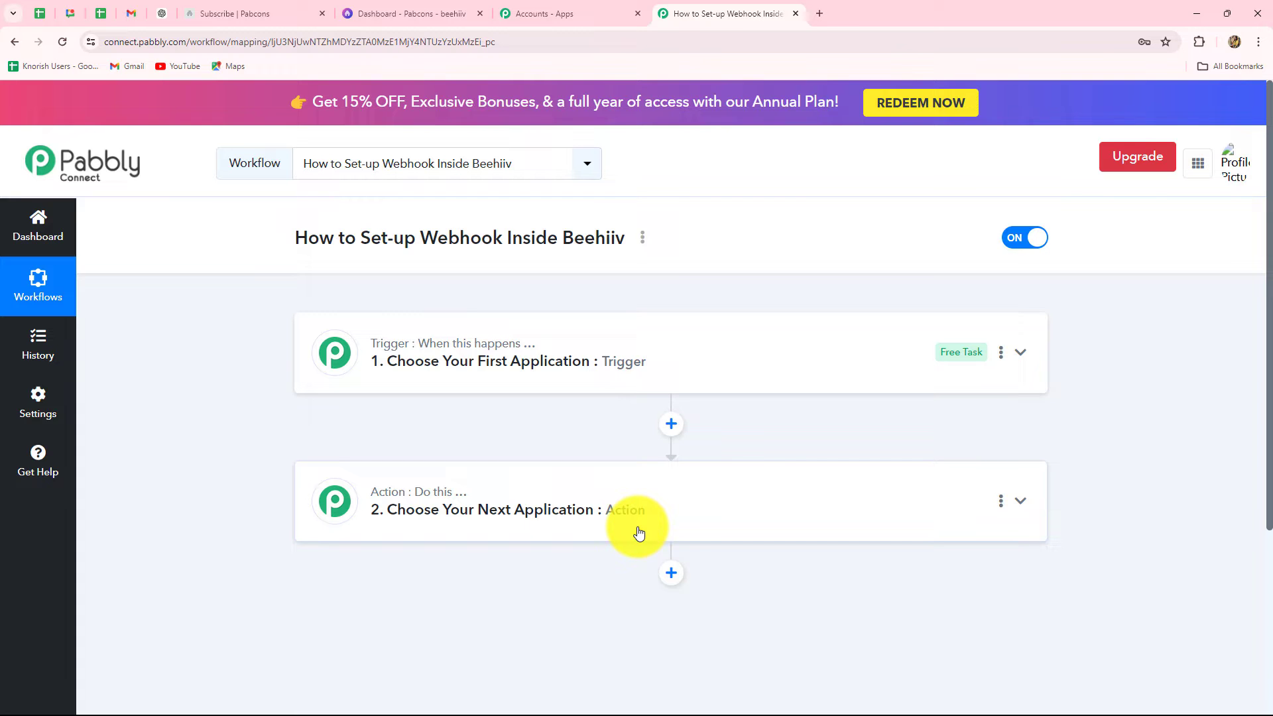
Step: Search 'Beeh' and set the trigger app to Beehiiv with the Subscription Created event
{"action": "left_click", "coordinate": [466, 352]}
{"action": "left_click", "coordinate": [402, 448]}
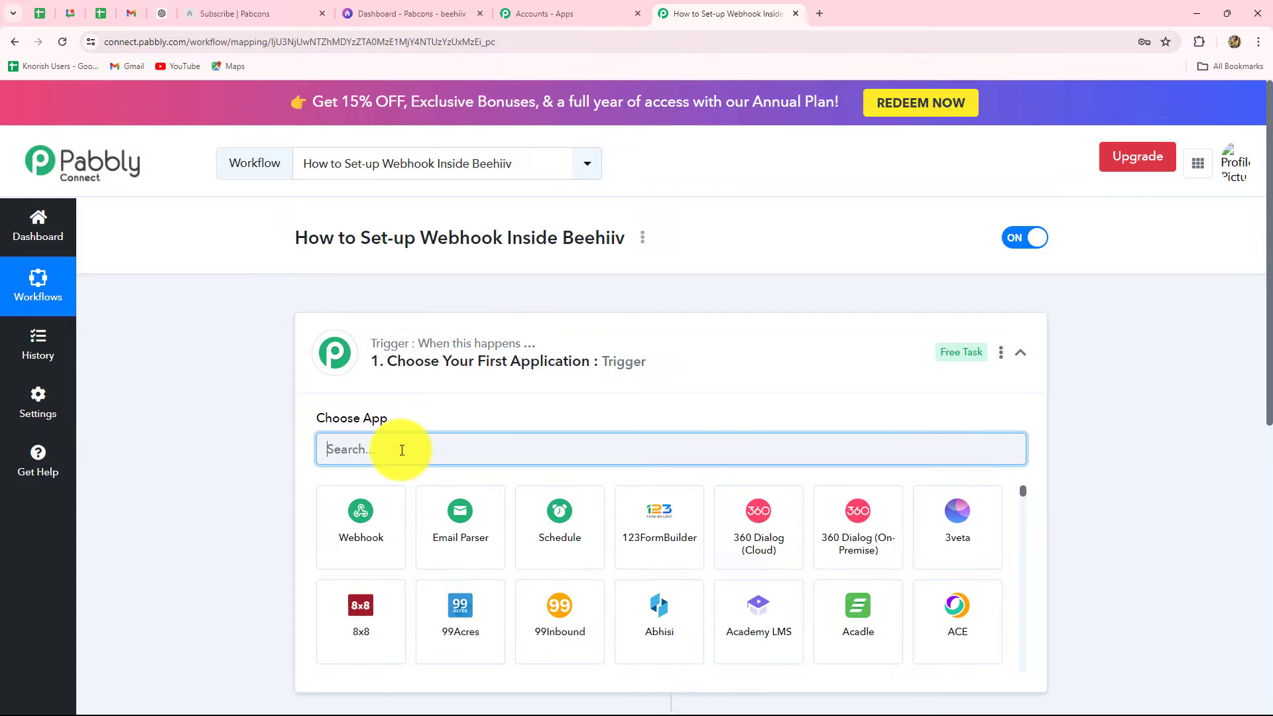
{"action": "key", "text": "Caps_Lock"}
{"action": "type", "text": "Beeh"}
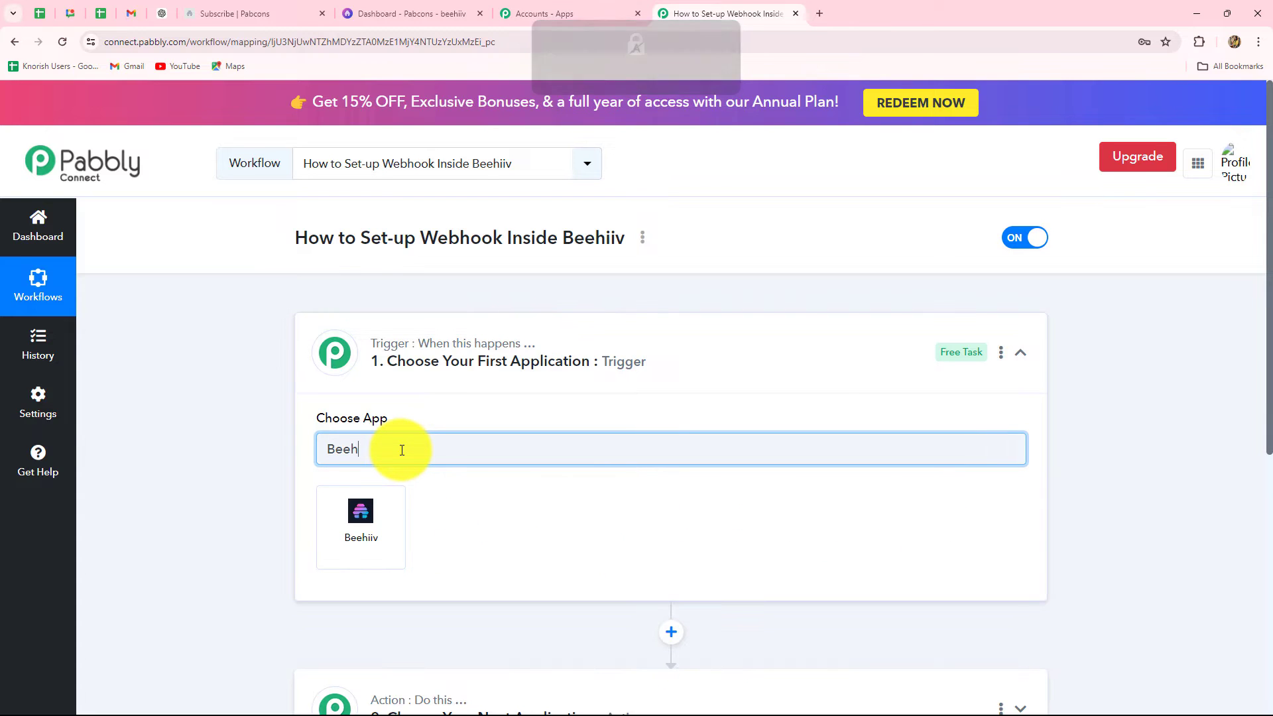
{"action": "left_click", "coordinate": [385, 530]}
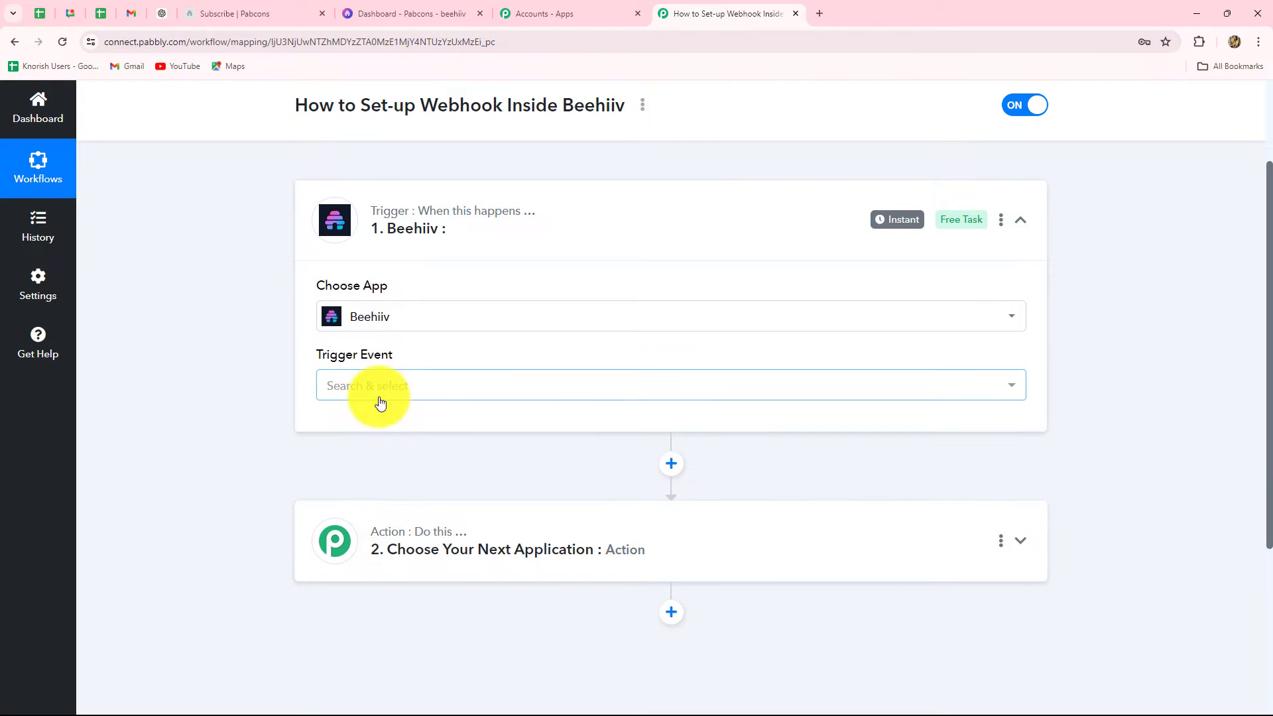
{"action": "left_click", "coordinate": [385, 392]}
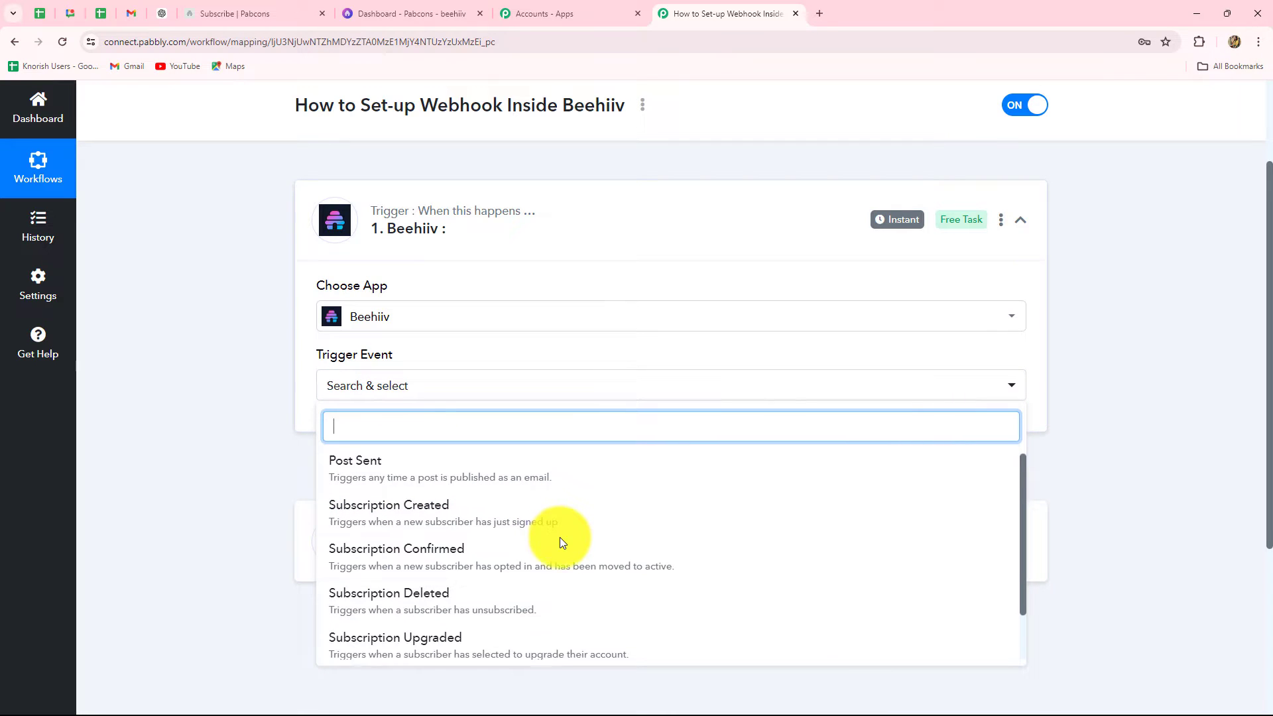
{"action": "scroll", "coordinate": [557, 537], "scroll_direction": "down", "scroll_amount": 2}
{"action": "scroll", "coordinate": [540, 464], "scroll_direction": "up", "scroll_amount": 2}
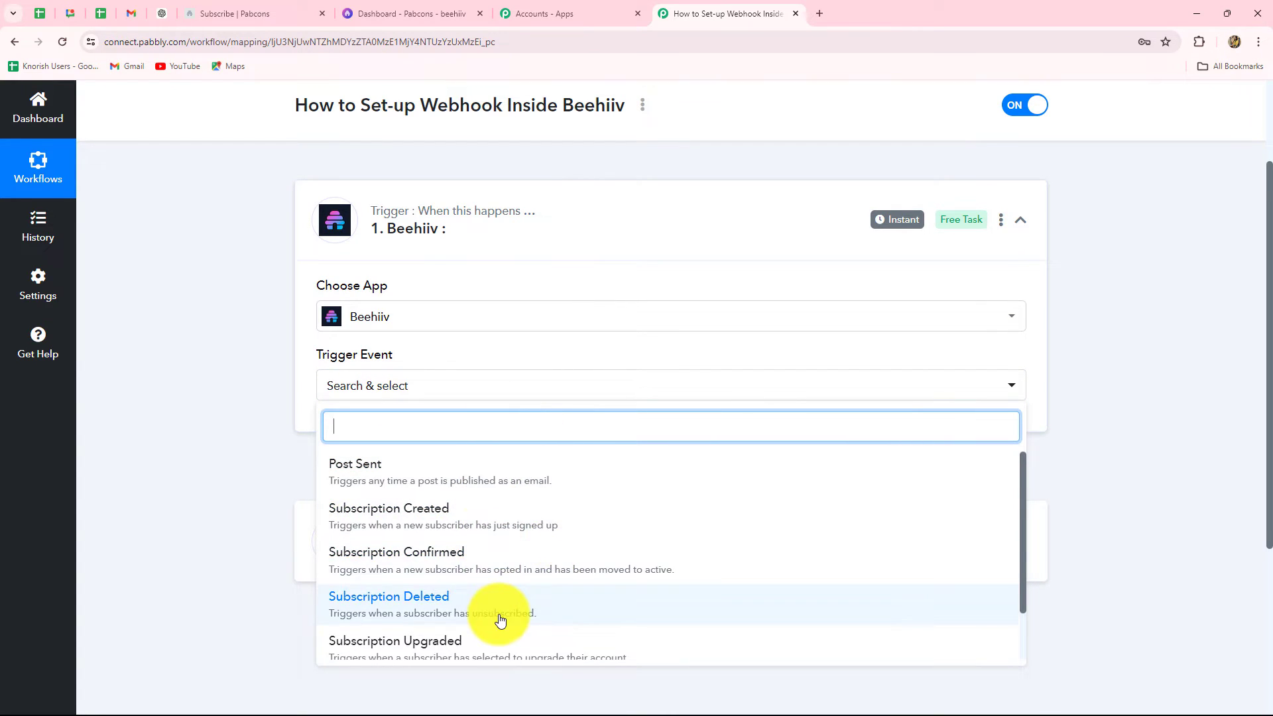
{"action": "scroll", "coordinate": [497, 619], "scroll_direction": "down", "scroll_amount": 2}
{"action": "scroll", "coordinate": [500, 620], "scroll_direction": "up", "scroll_amount": 2}
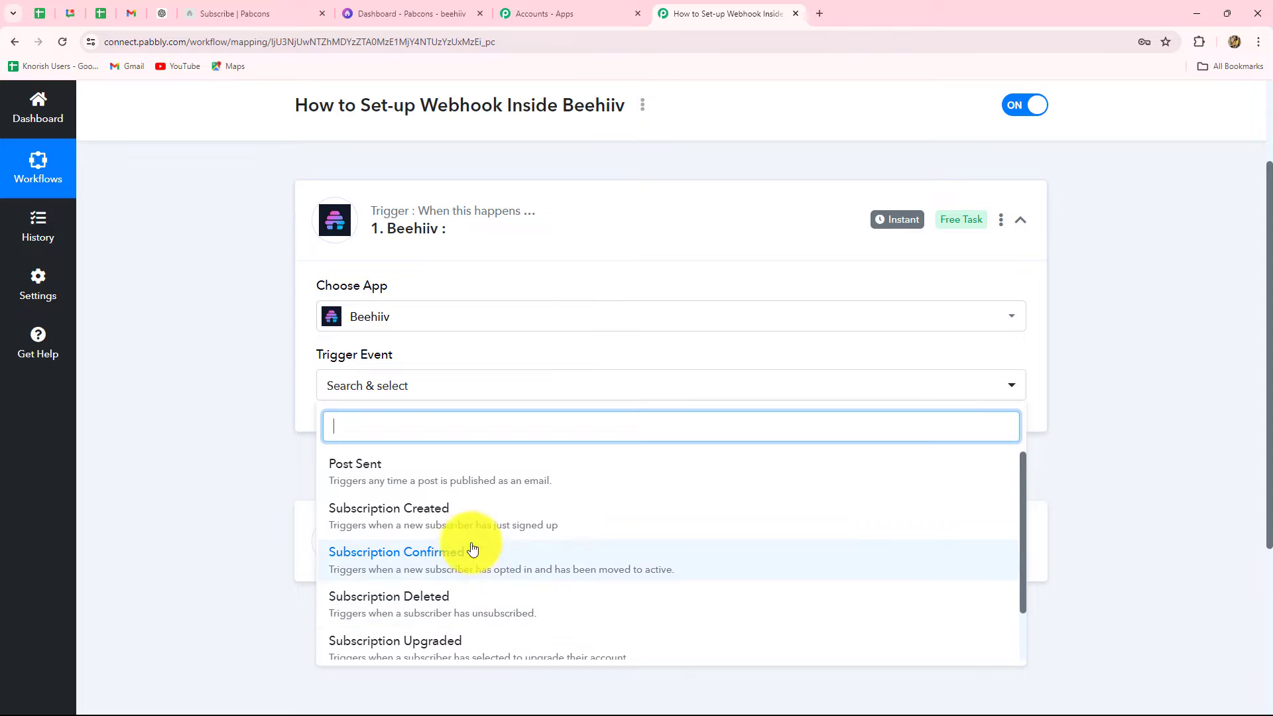
{"action": "left_click", "coordinate": [379, 527]}
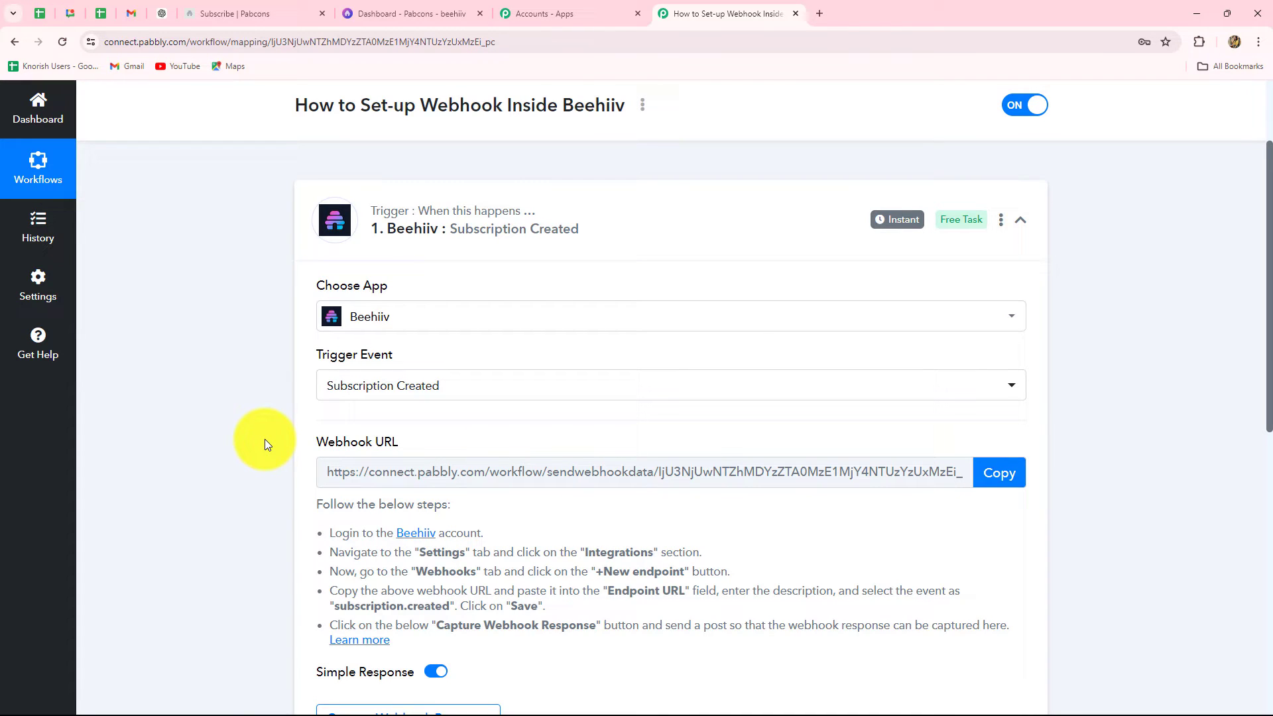
Step: Copy the generated webhook URL and go back to the Beehiiv dashboard
{"action": "scroll", "coordinate": [265, 439], "scroll_direction": "down", "scroll_amount": 3}
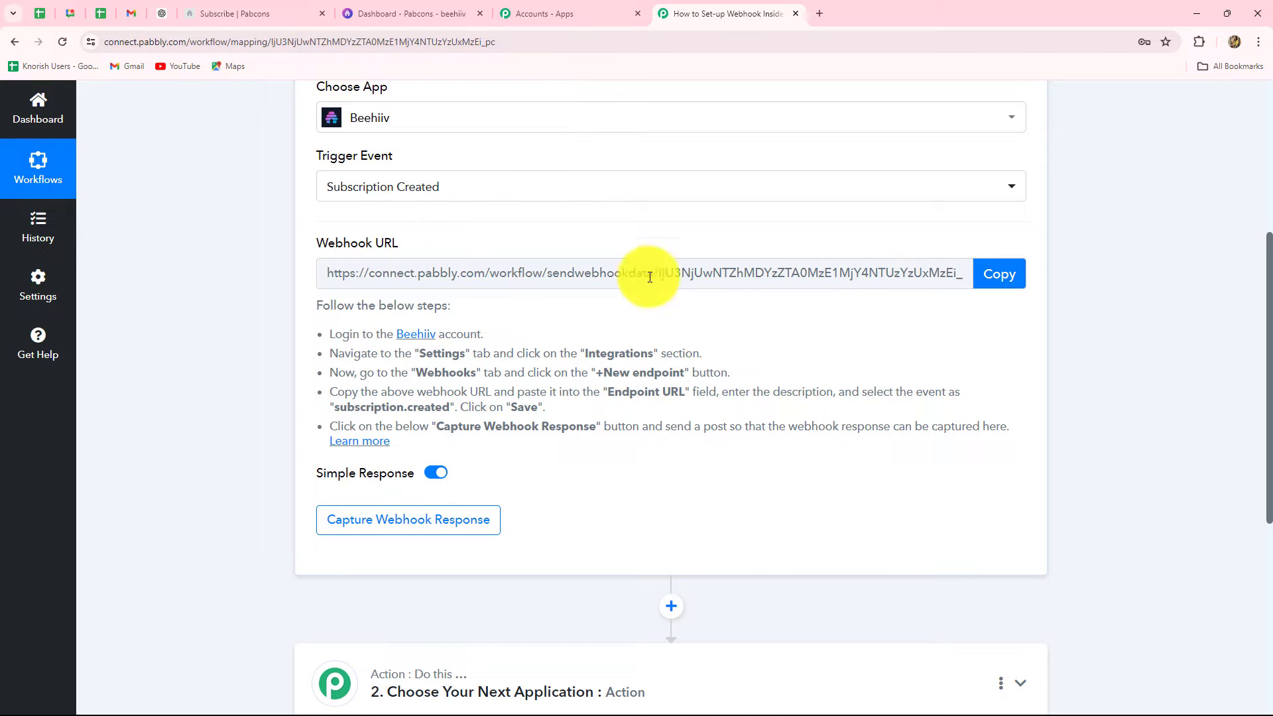
{"action": "left_click", "coordinate": [999, 274]}
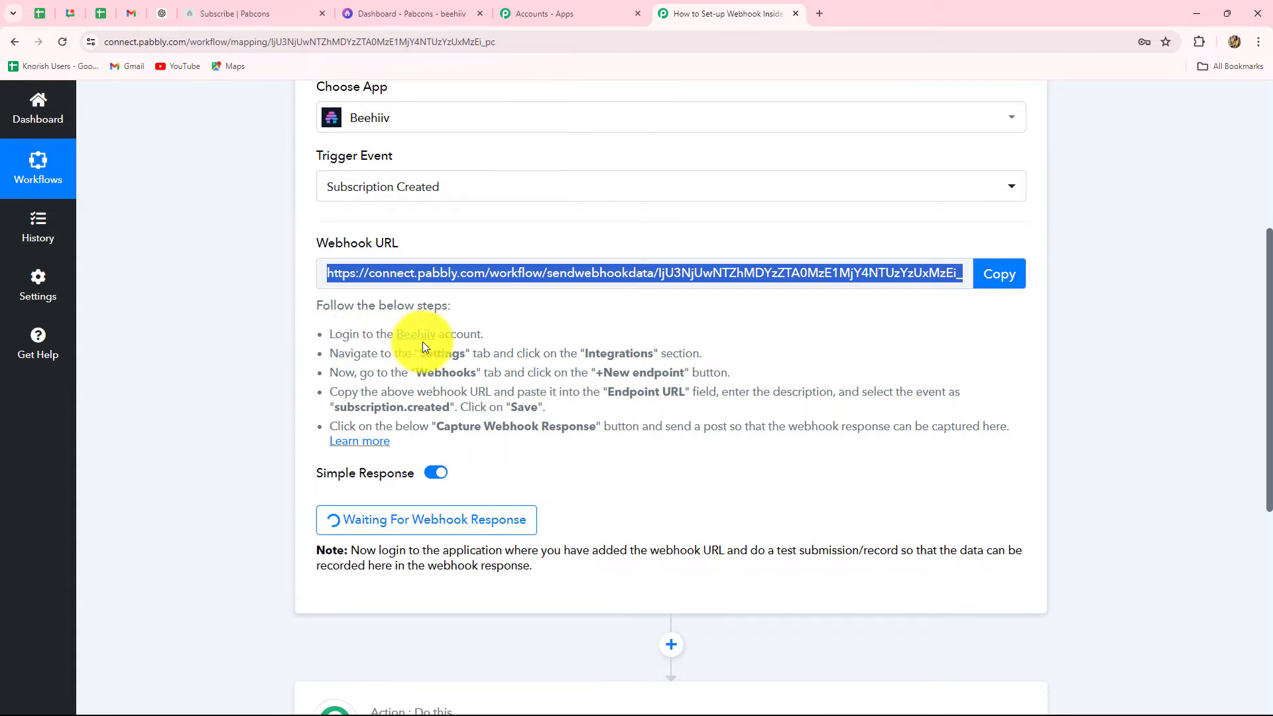
{"action": "left_click", "coordinate": [412, 13]}
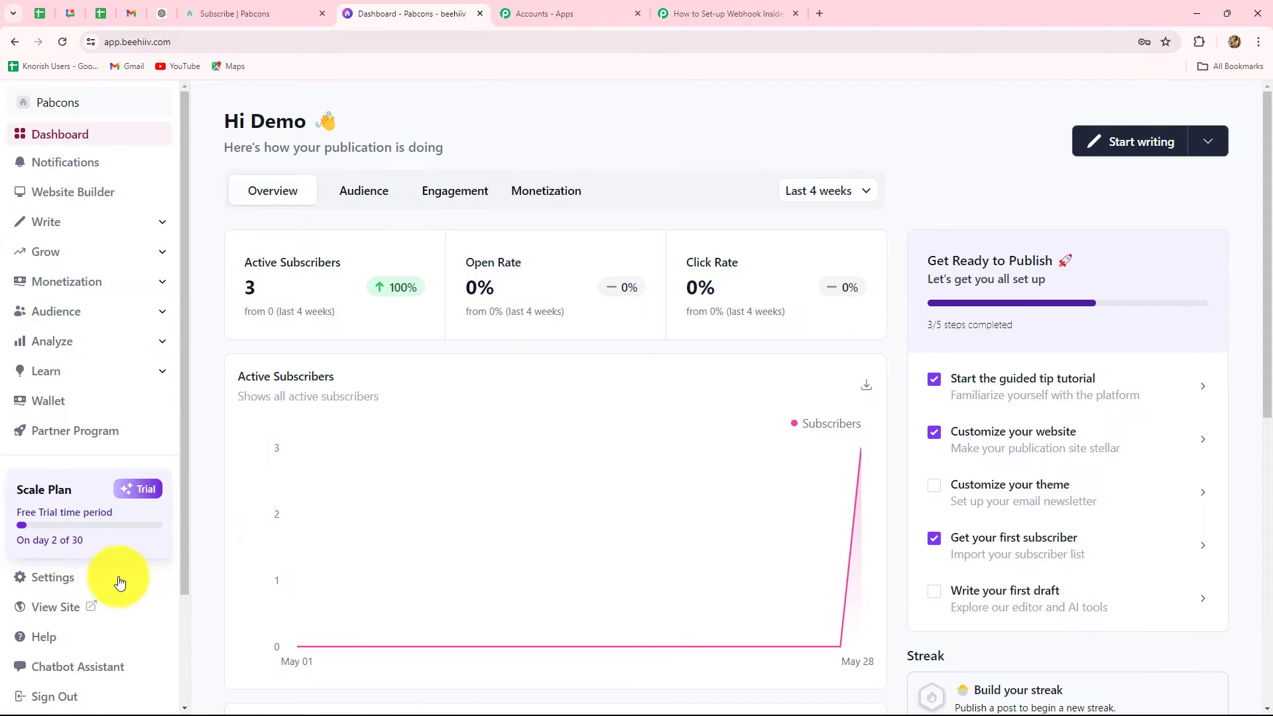
Step: Go to Settings › Integrations › Webhooks and start a New Endpoint
{"action": "left_click", "coordinate": [72, 585]}
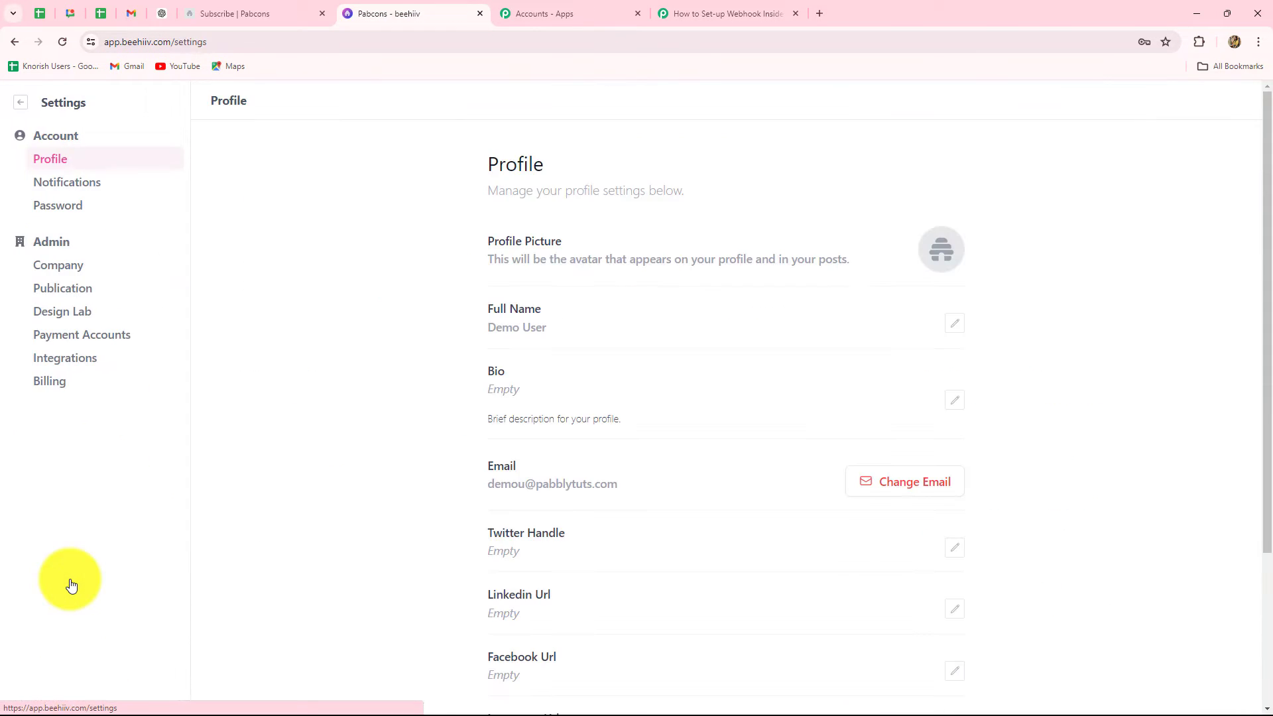
{"action": "left_click", "coordinate": [59, 361]}
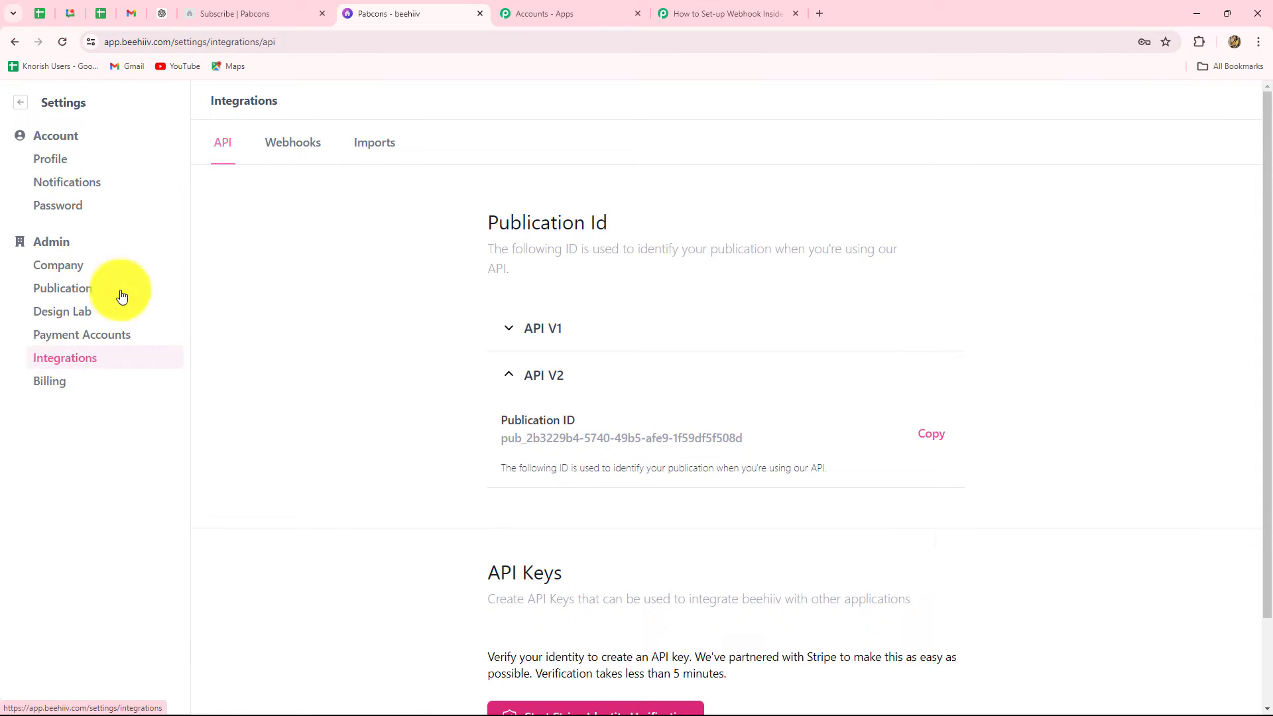
{"action": "left_click", "coordinate": [285, 144]}
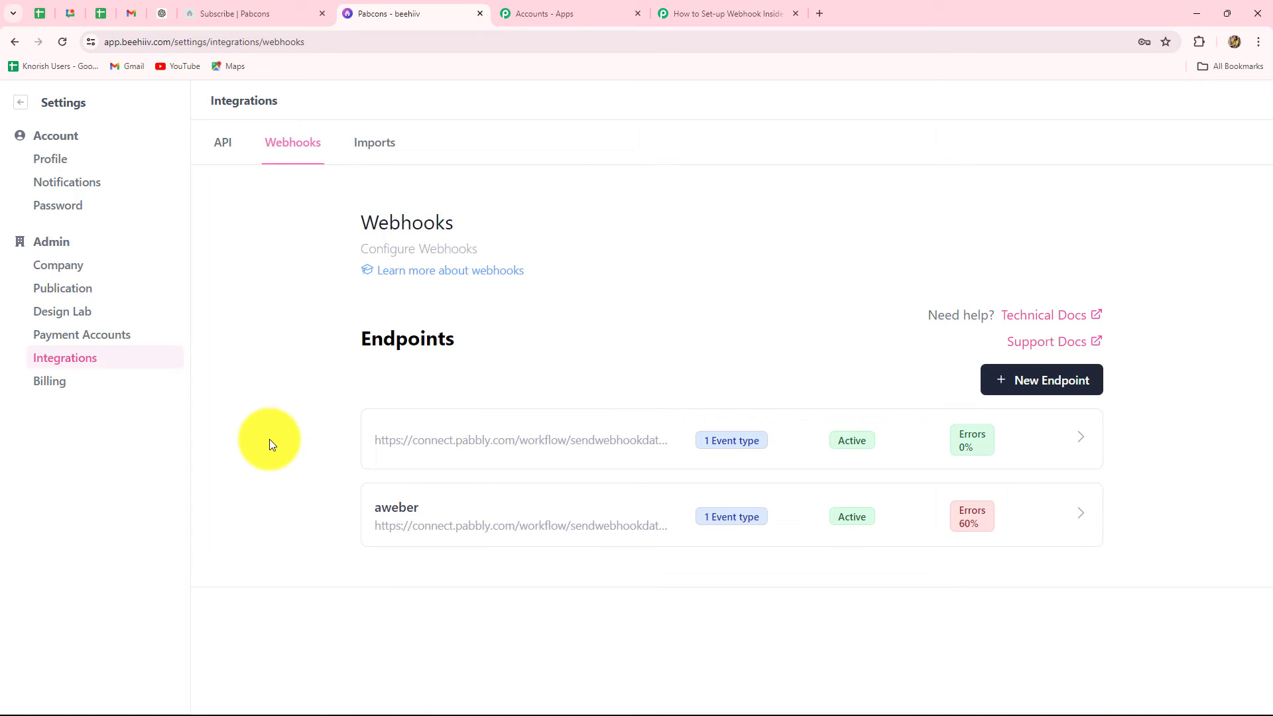
{"action": "left_click", "coordinate": [1042, 383]}
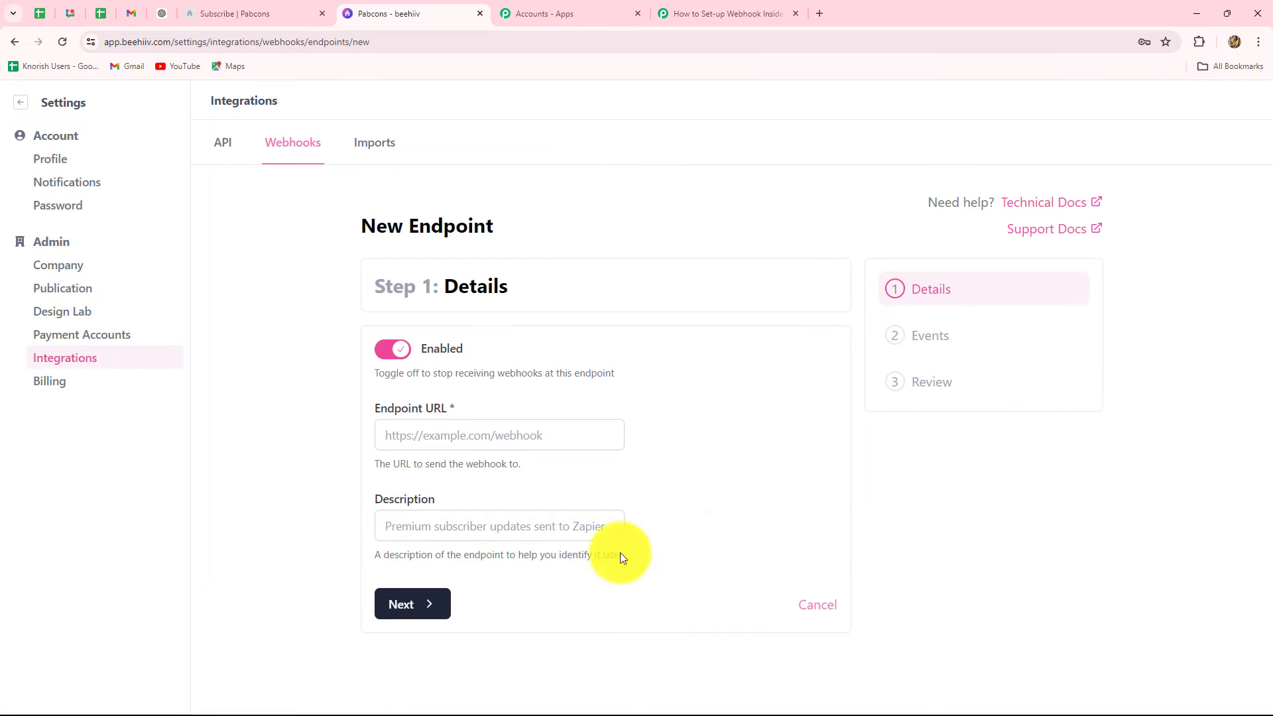
Step: Paste the Pabbly webhook URL as Endpoint URL, describe it 'New Subscribers', and continue to Events
{"action": "left_click", "coordinate": [386, 435]}
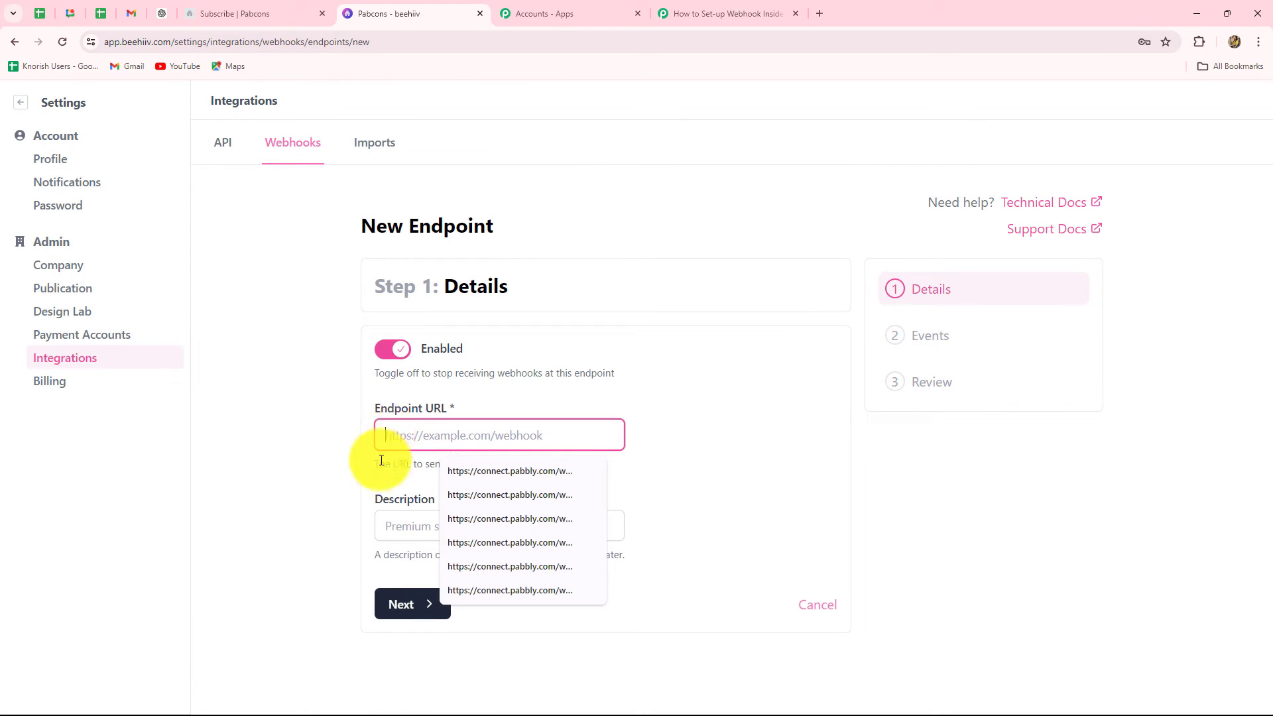
{"action": "left_click", "coordinate": [381, 460]}
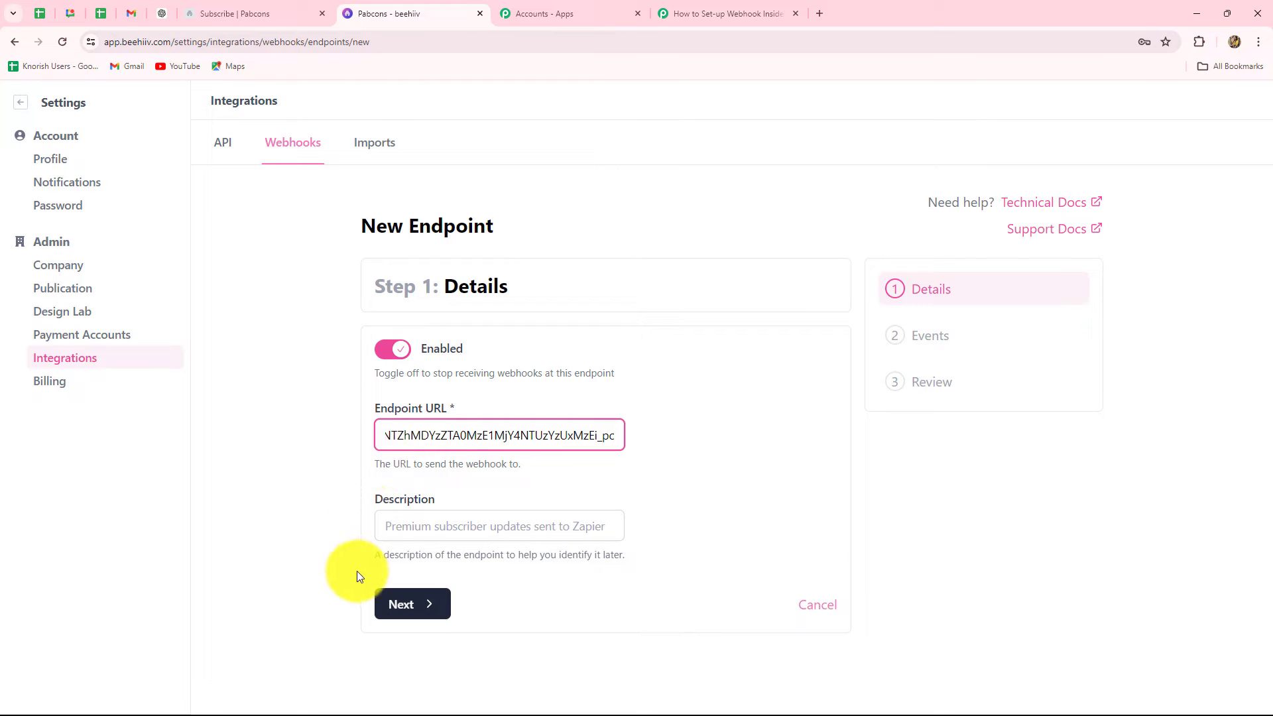
{"action": "left_click", "coordinate": [388, 529]}
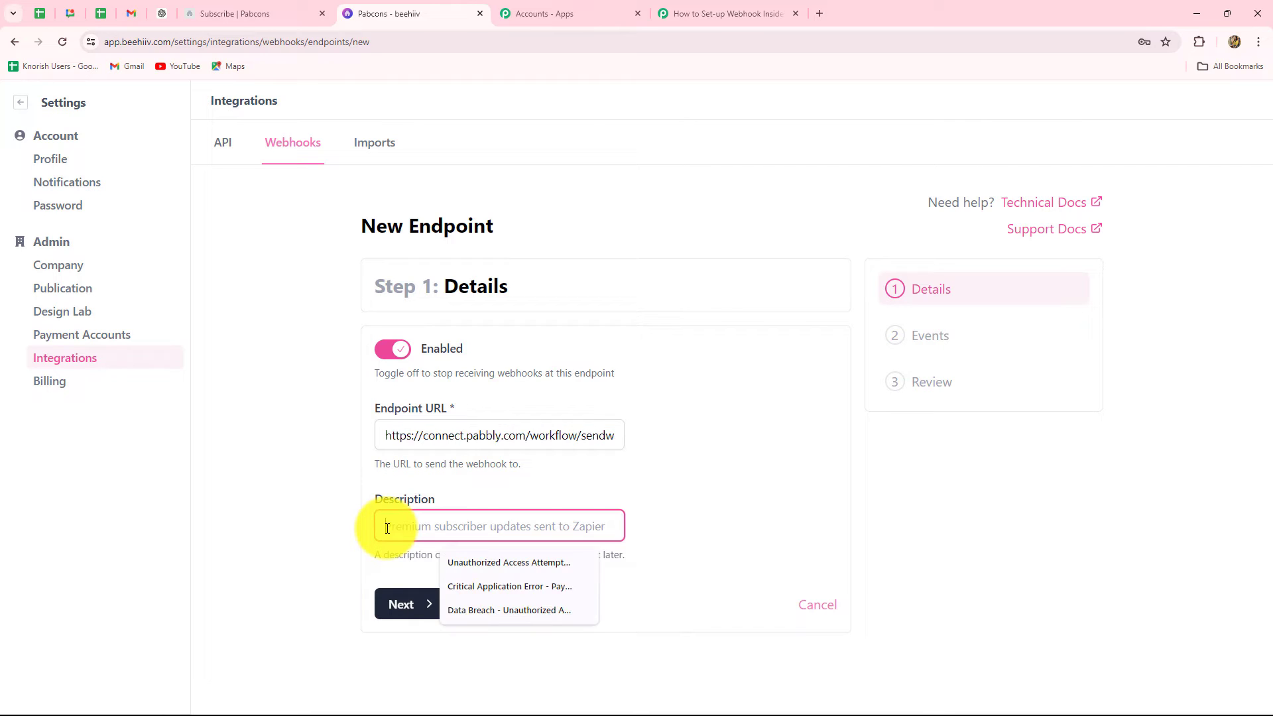
{"action": "type", "text": "New Subscribers"}
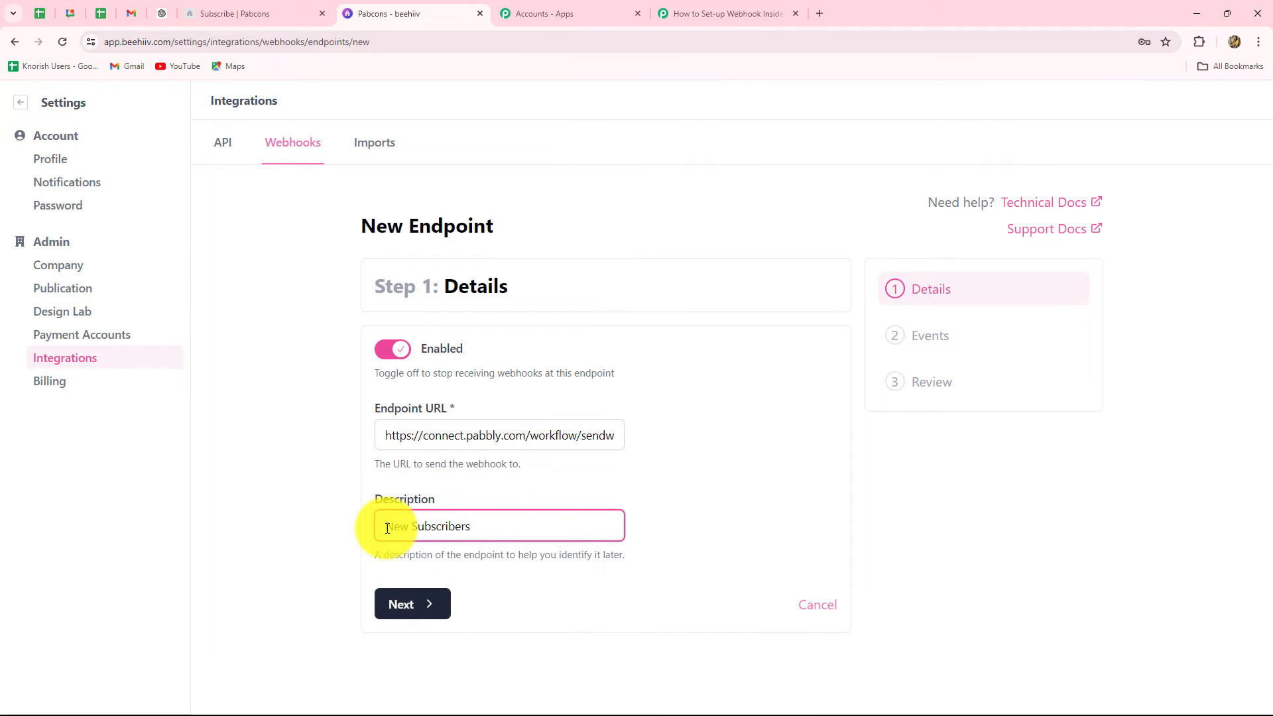
{"action": "left_click", "coordinate": [323, 545]}
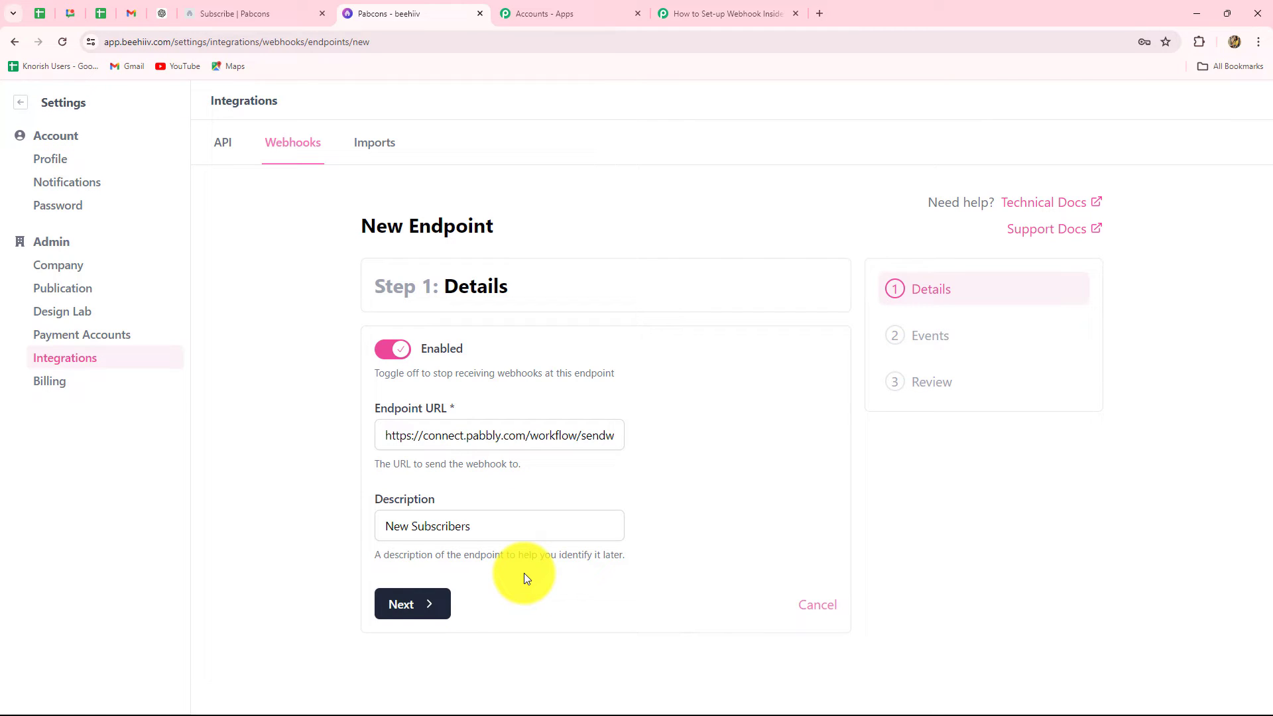
{"action": "left_click", "coordinate": [414, 604]}
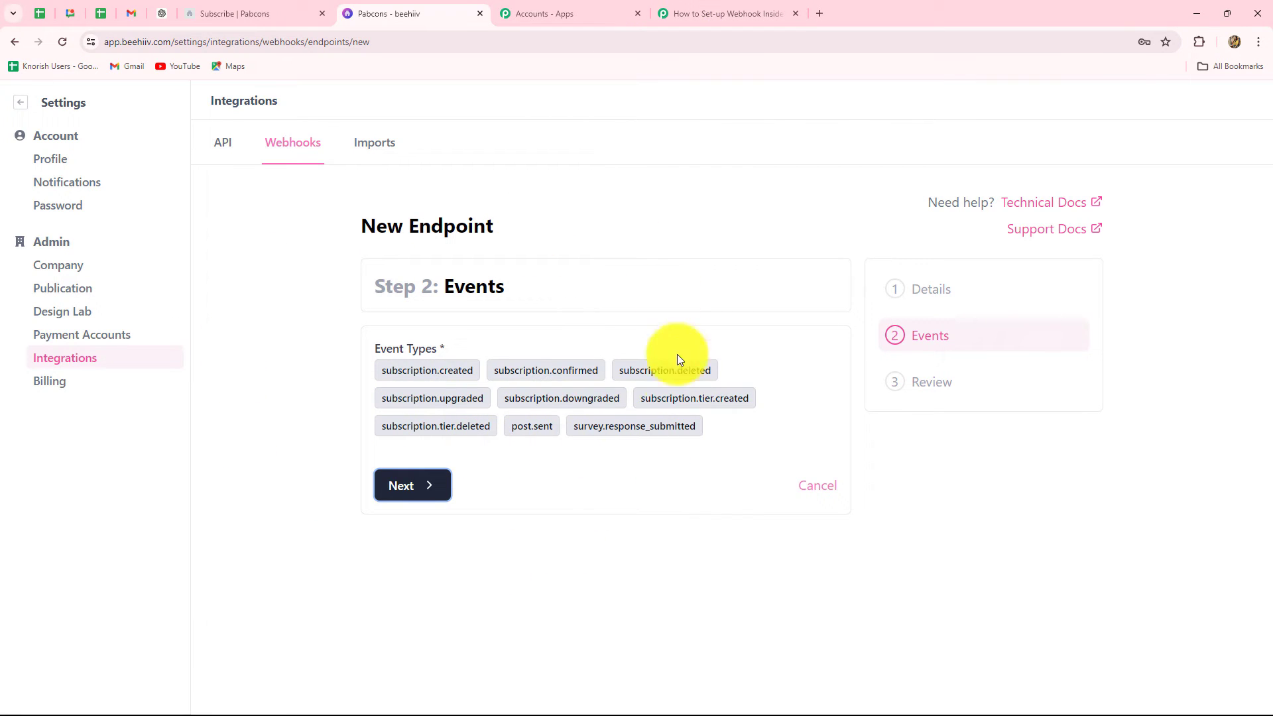
Step: Check the Pabbly setup instructions for the required event name, subscription.created
{"action": "left_click", "coordinate": [690, 13]}
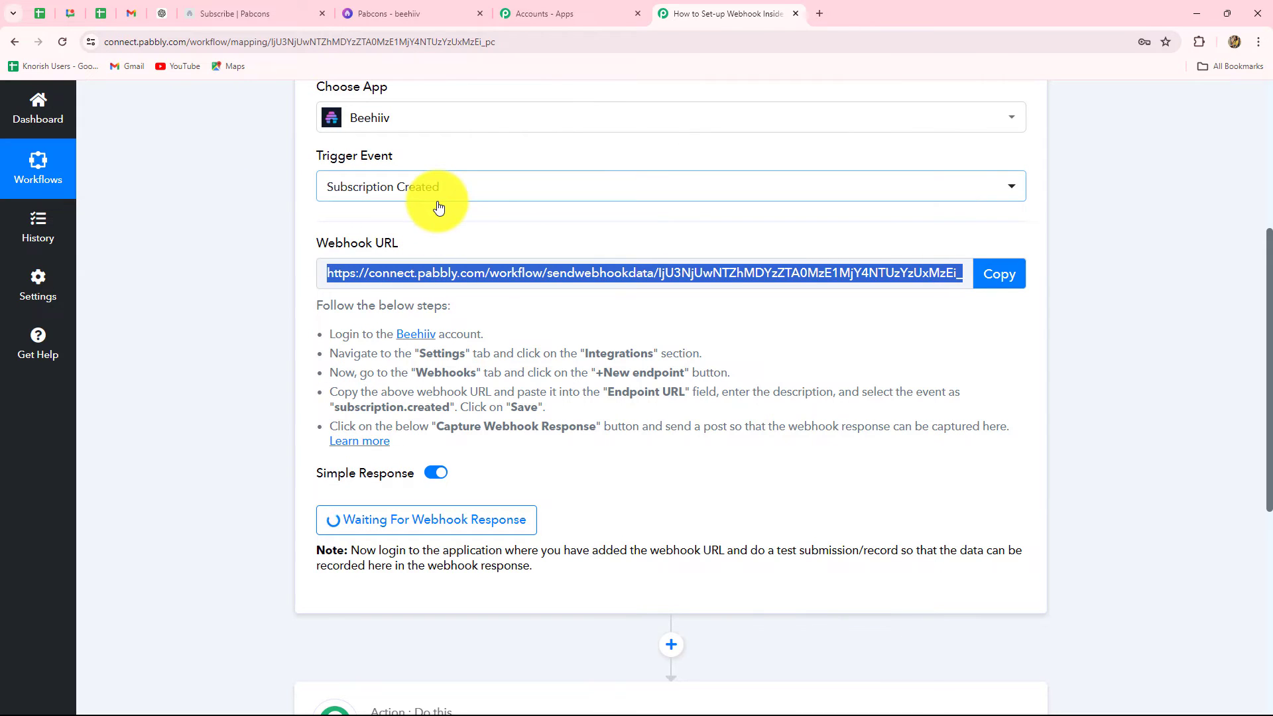
{"action": "left_click", "coordinate": [389, 14]}
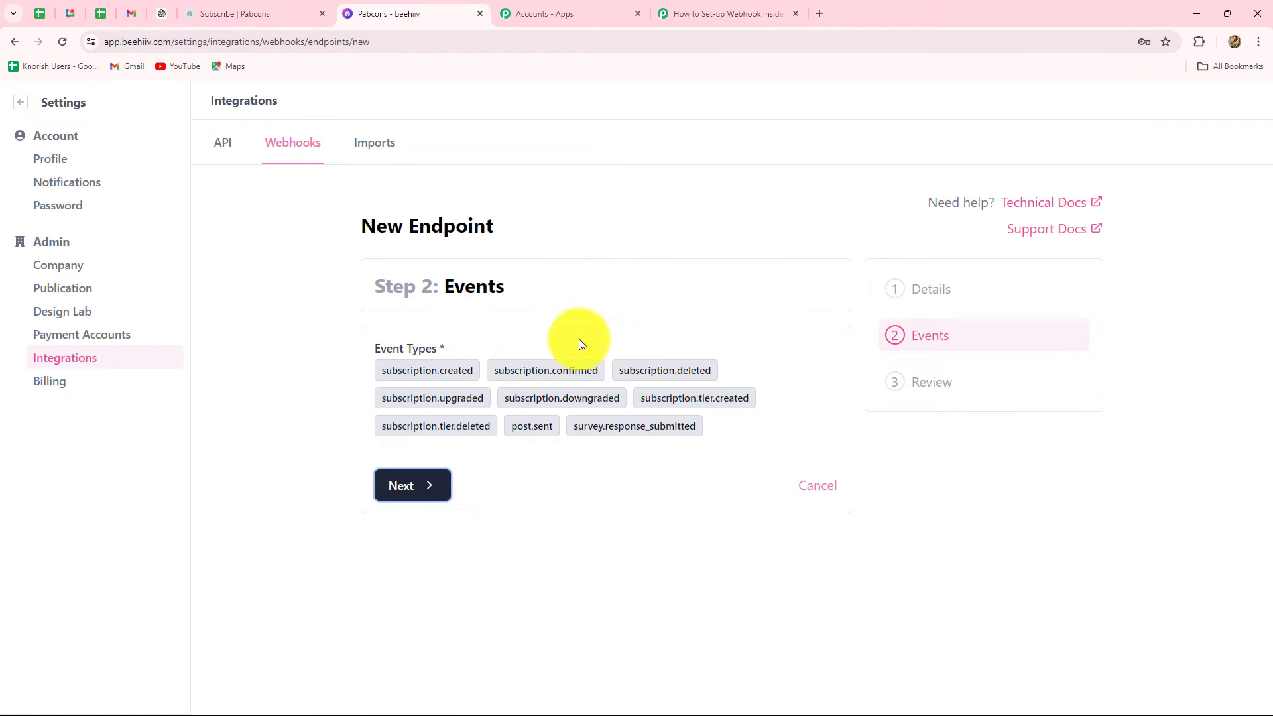
{"action": "left_click", "coordinate": [730, 13]}
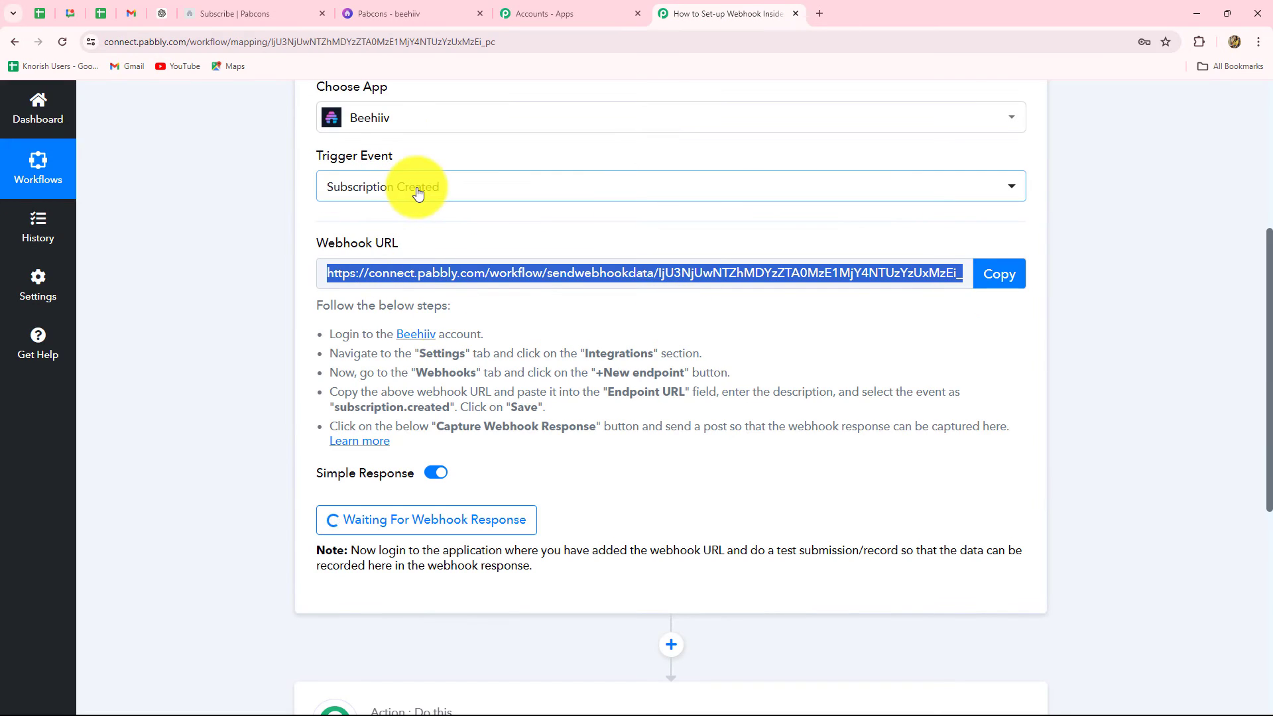
{"action": "left_click", "coordinate": [334, 408]}
{"action": "left_click_drag", "start_coordinate": [334, 408], "coordinate": [451, 407]}
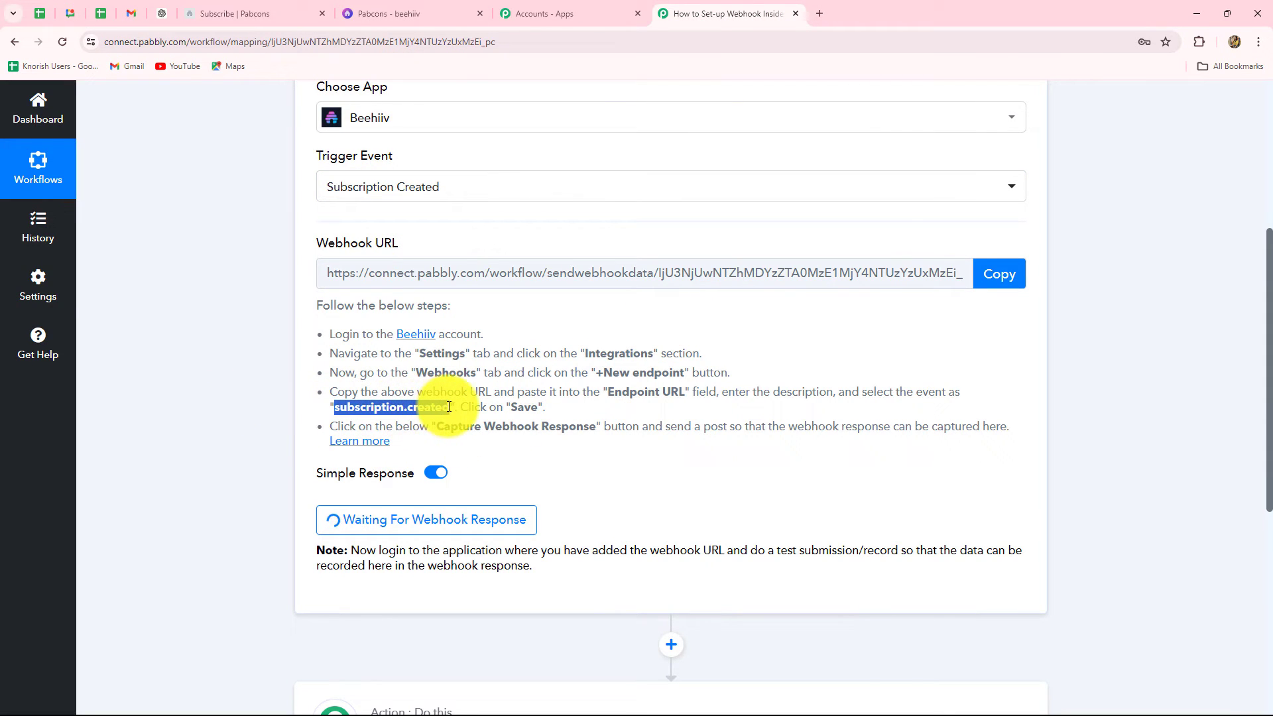
Step: Select subscription.created as the endpoint's event type and continue to Review
{"action": "left_click", "coordinate": [420, 13]}
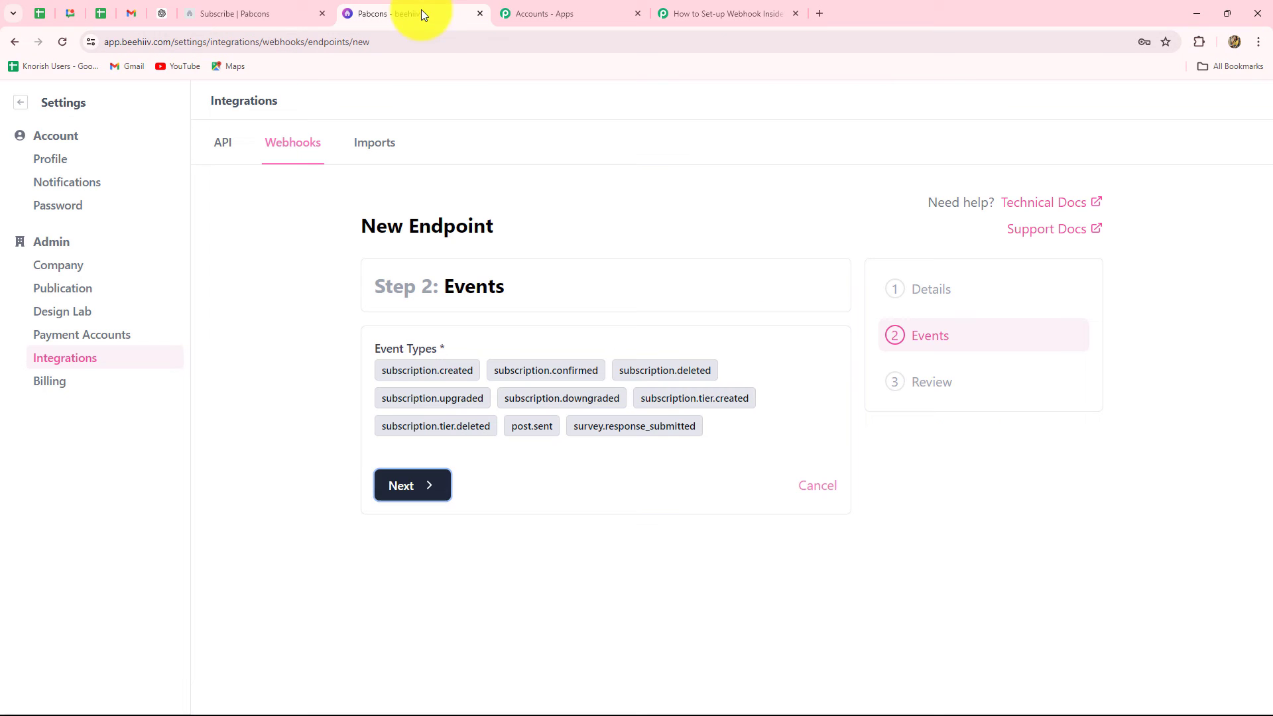
{"action": "left_click", "coordinate": [436, 377]}
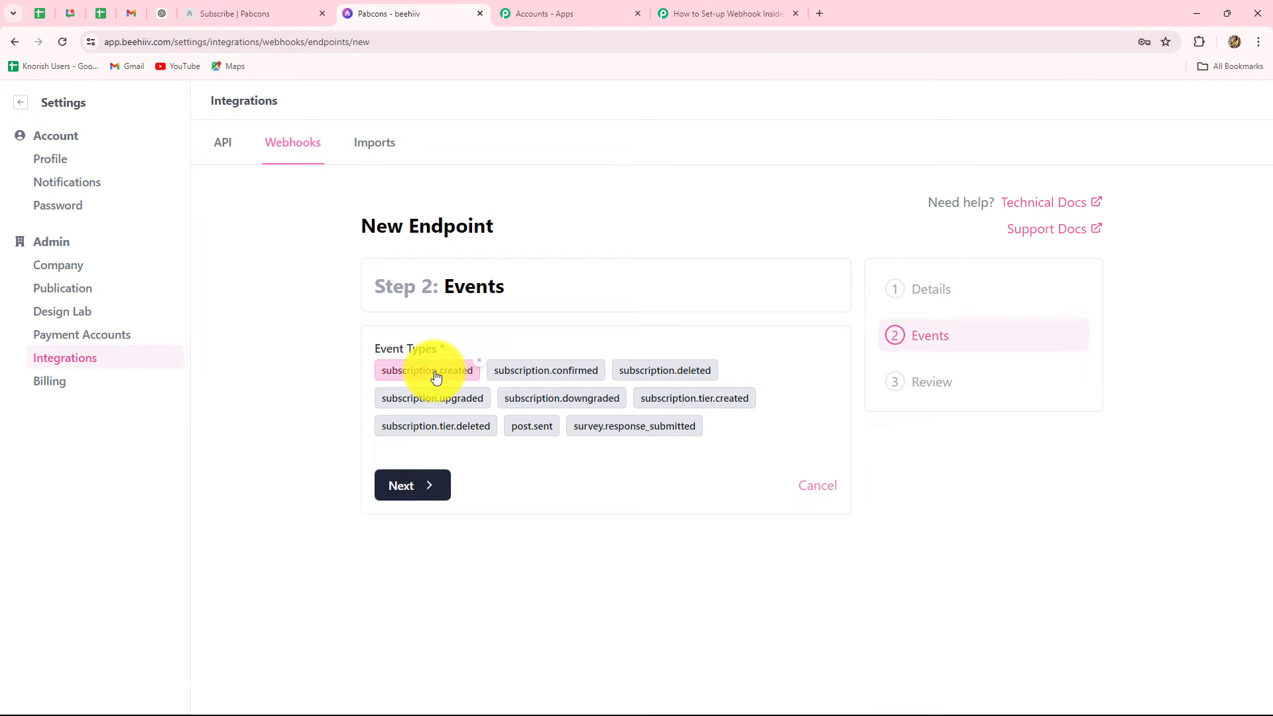
{"action": "left_click", "coordinate": [408, 486]}
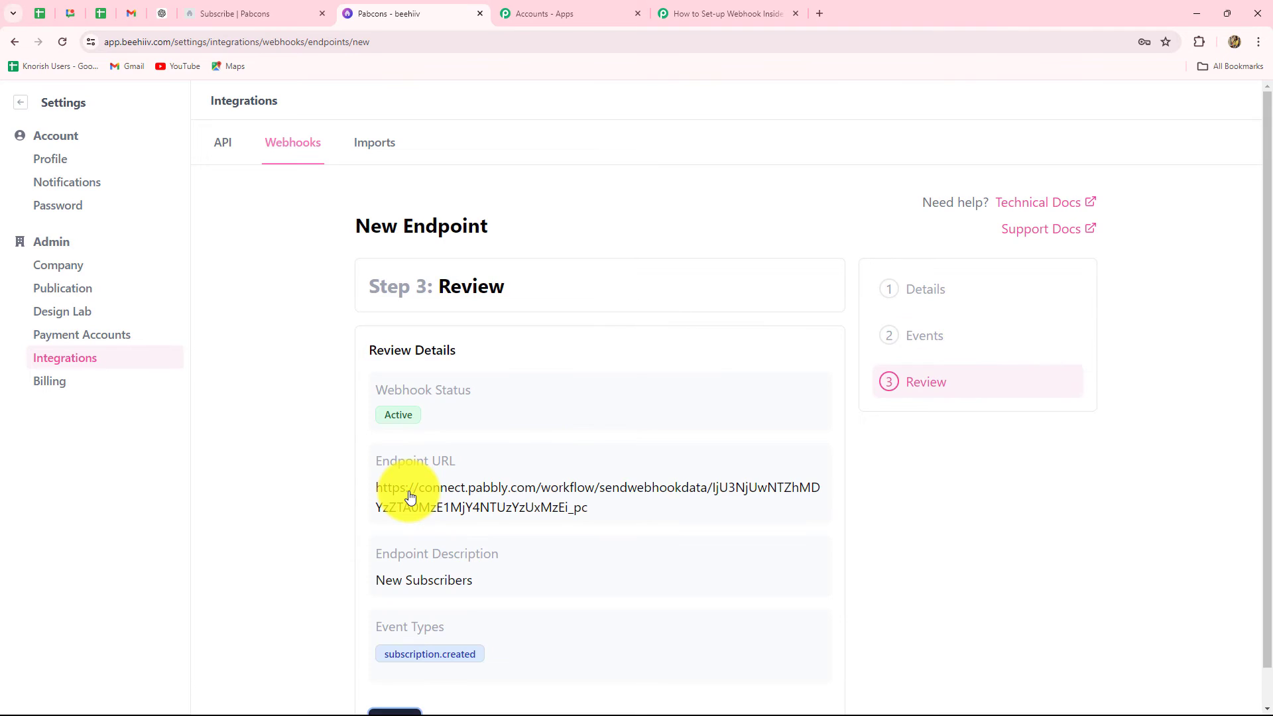
Step: Save the 'New Subscribers' endpoint and return to the Pabbly workflow
{"action": "scroll", "coordinate": [457, 480], "scroll_direction": "down", "scroll_amount": 1}
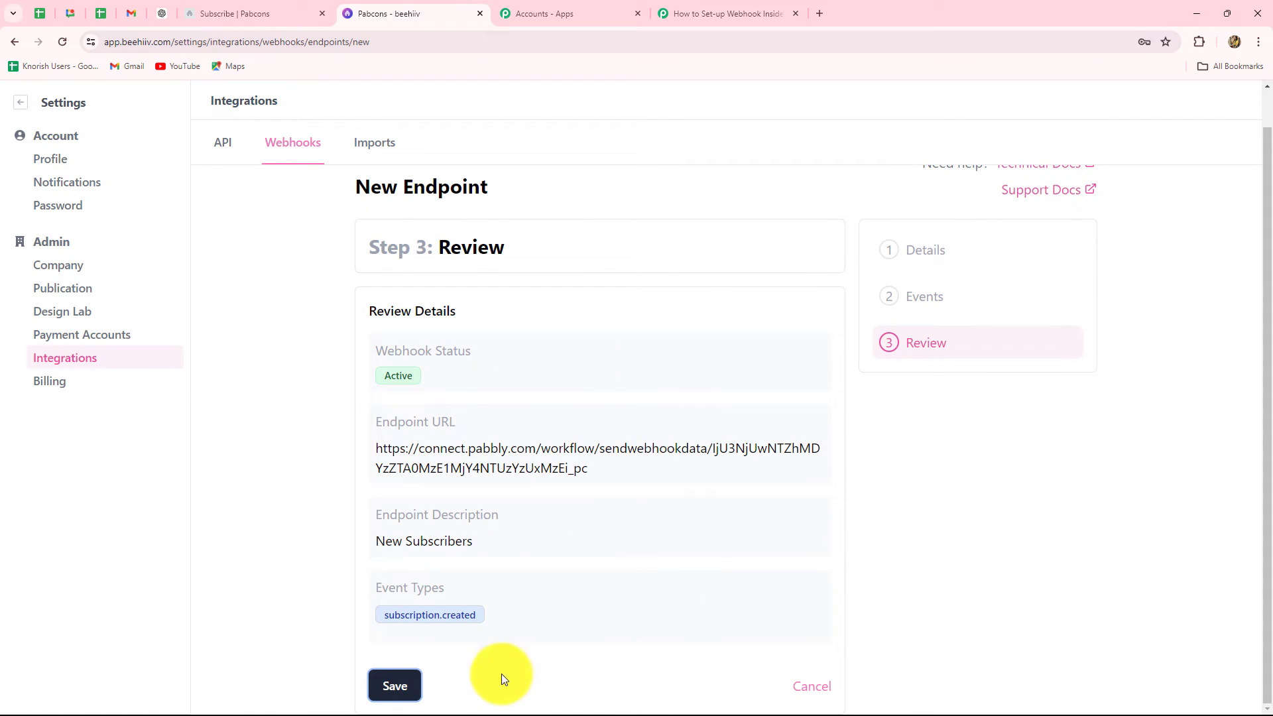
{"action": "left_click", "coordinate": [394, 686]}
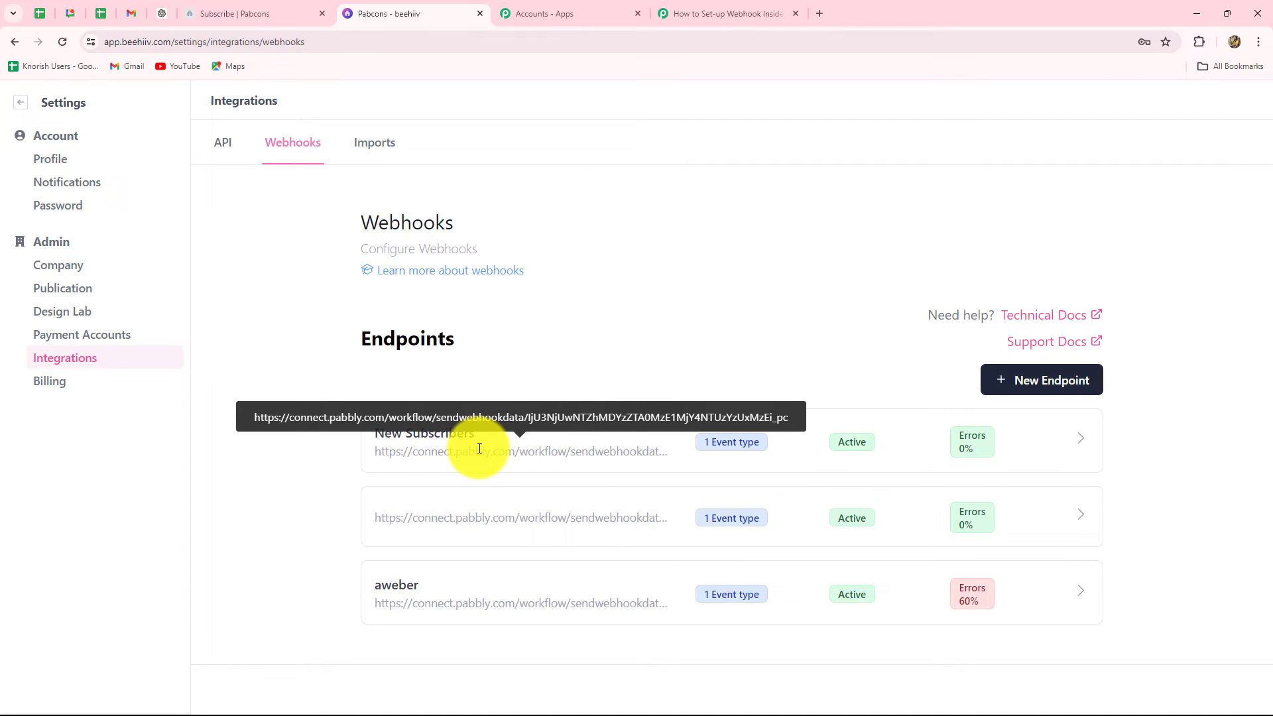
{"action": "left_click", "coordinate": [694, 11]}
{"action": "scroll", "coordinate": [1159, 369], "scroll_direction": "down", "scroll_amount": 2}
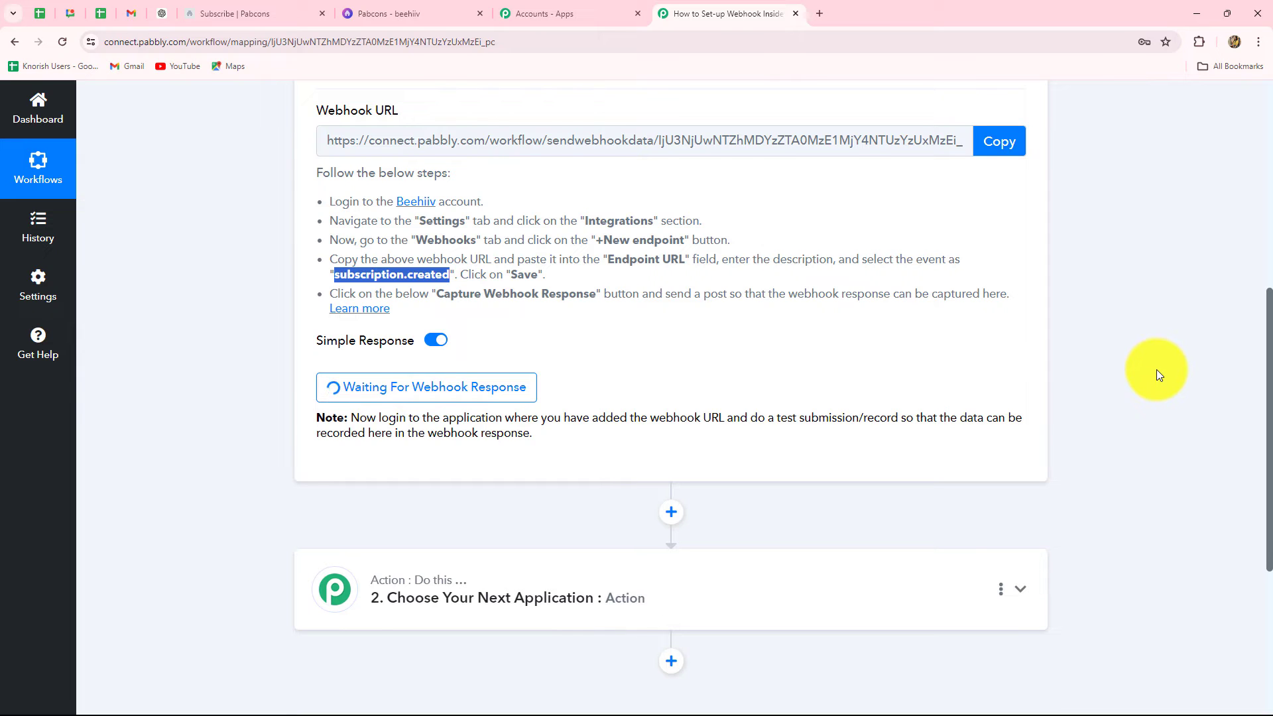
{"action": "scroll", "coordinate": [1051, 495], "scroll_direction": "up", "scroll_amount": 3}
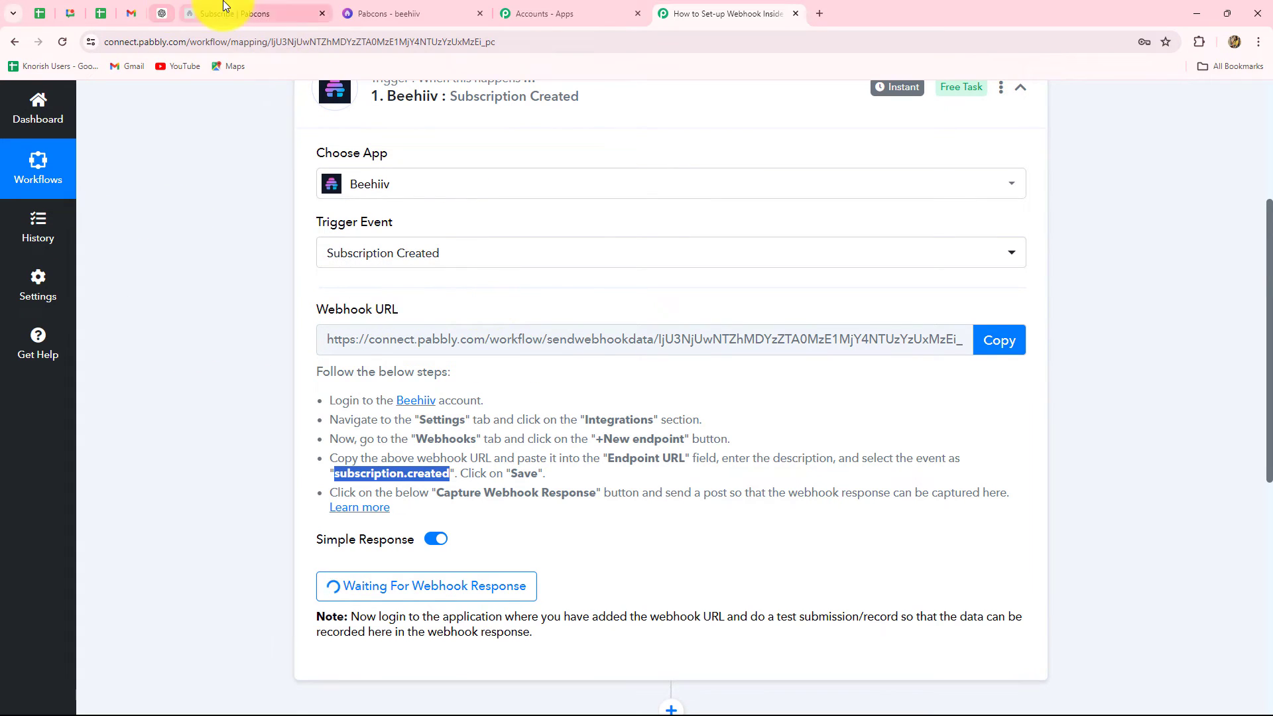
Step: Subscribe a test email address on the Pabcons newsletter subscribe page
{"action": "left_click", "coordinate": [265, 13]}
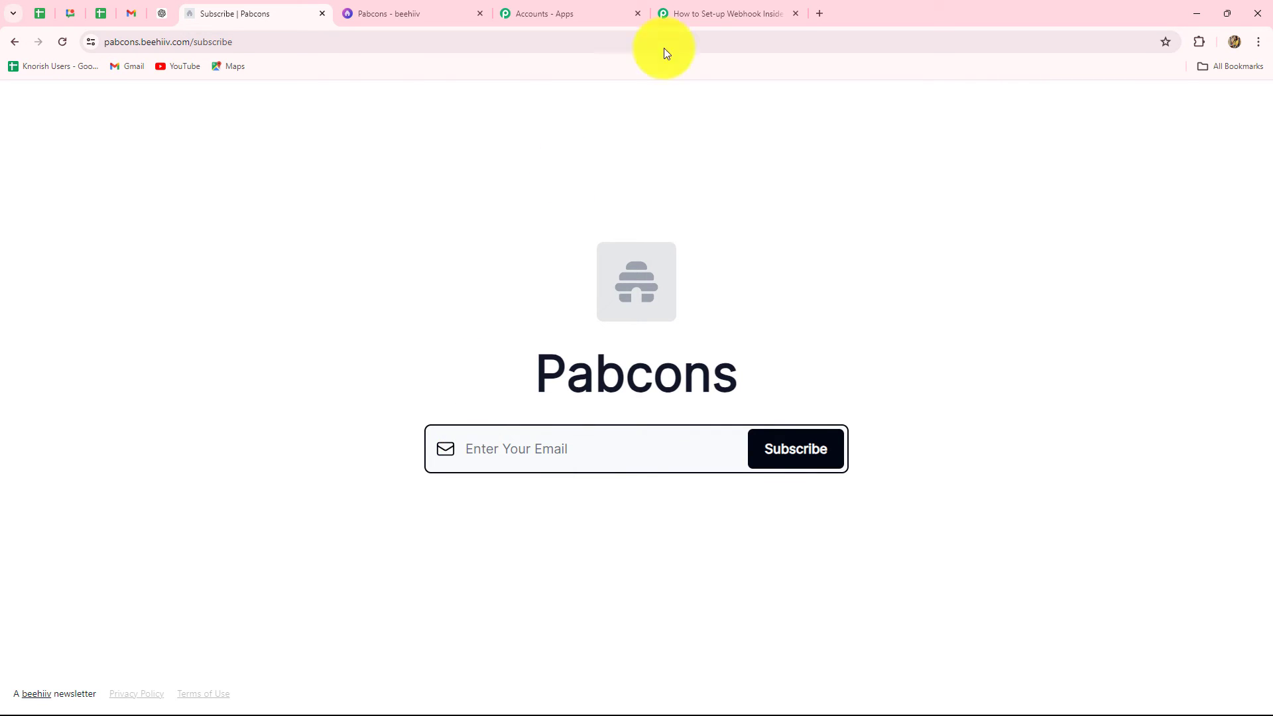
{"action": "left_click", "coordinate": [726, 14]}
{"action": "left_click", "coordinate": [259, 13]}
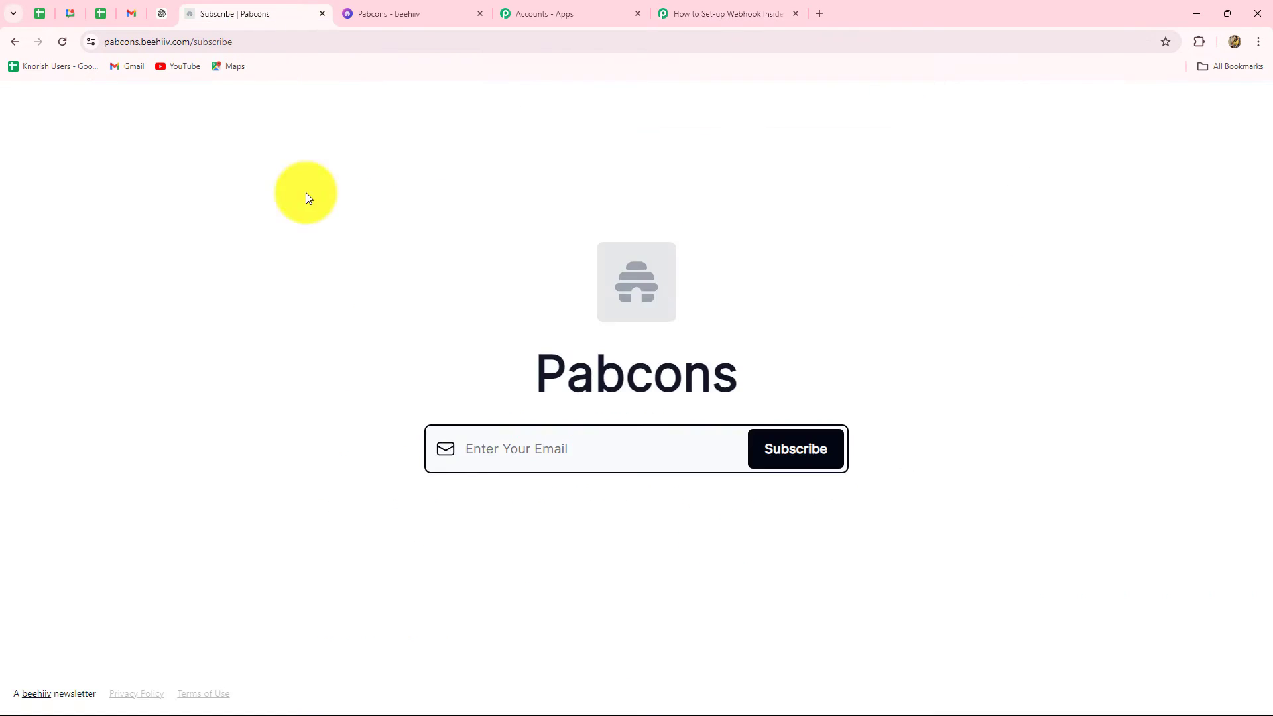
{"action": "left_click", "coordinate": [475, 448]}
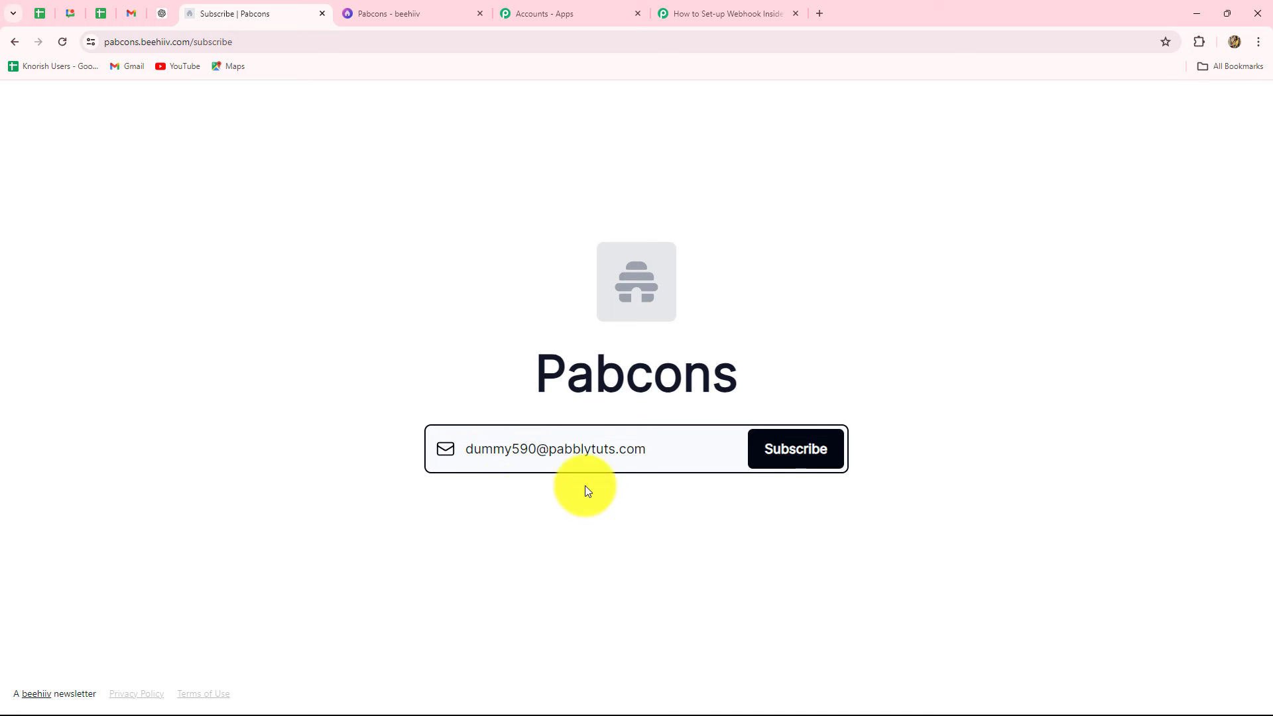
{"action": "key", "text": "Return"}
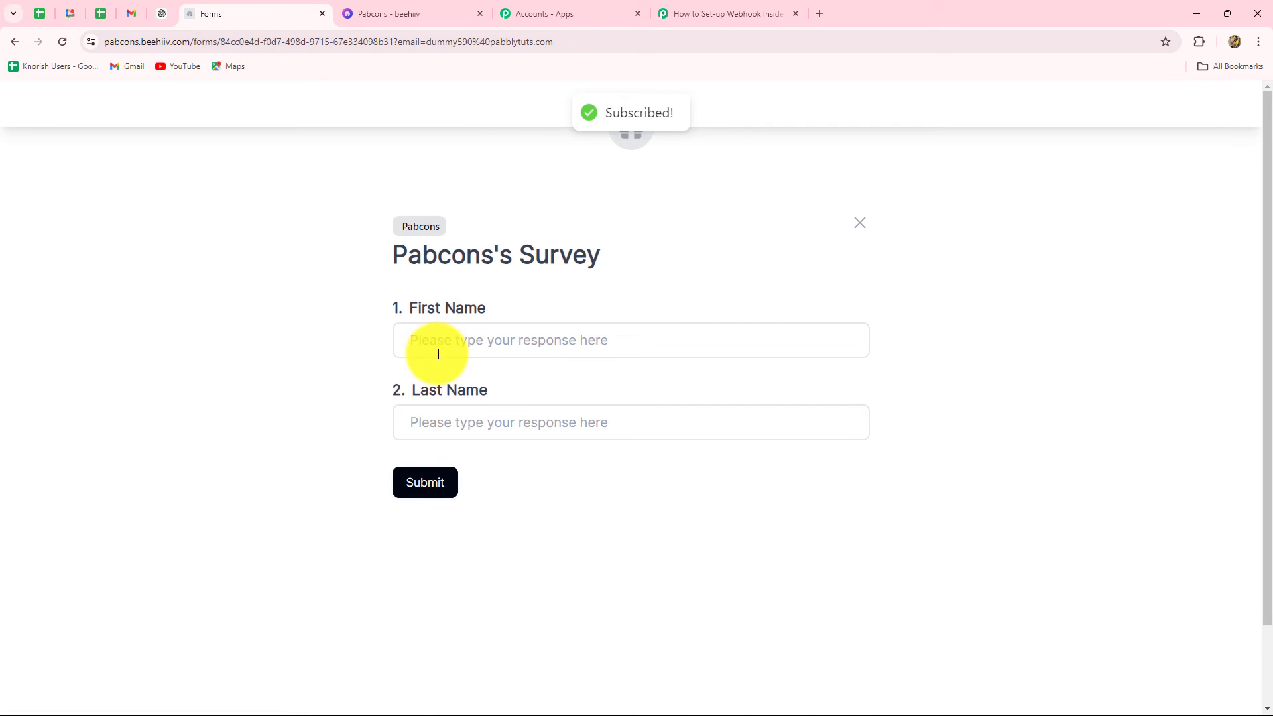
Step: Fill the follow-up survey with a test first and last name and submit it
{"action": "left_click", "coordinate": [436, 340]}
{"action": "key", "text": "Caps_Lock"}
{"action": "type", "text": "Dummy"}
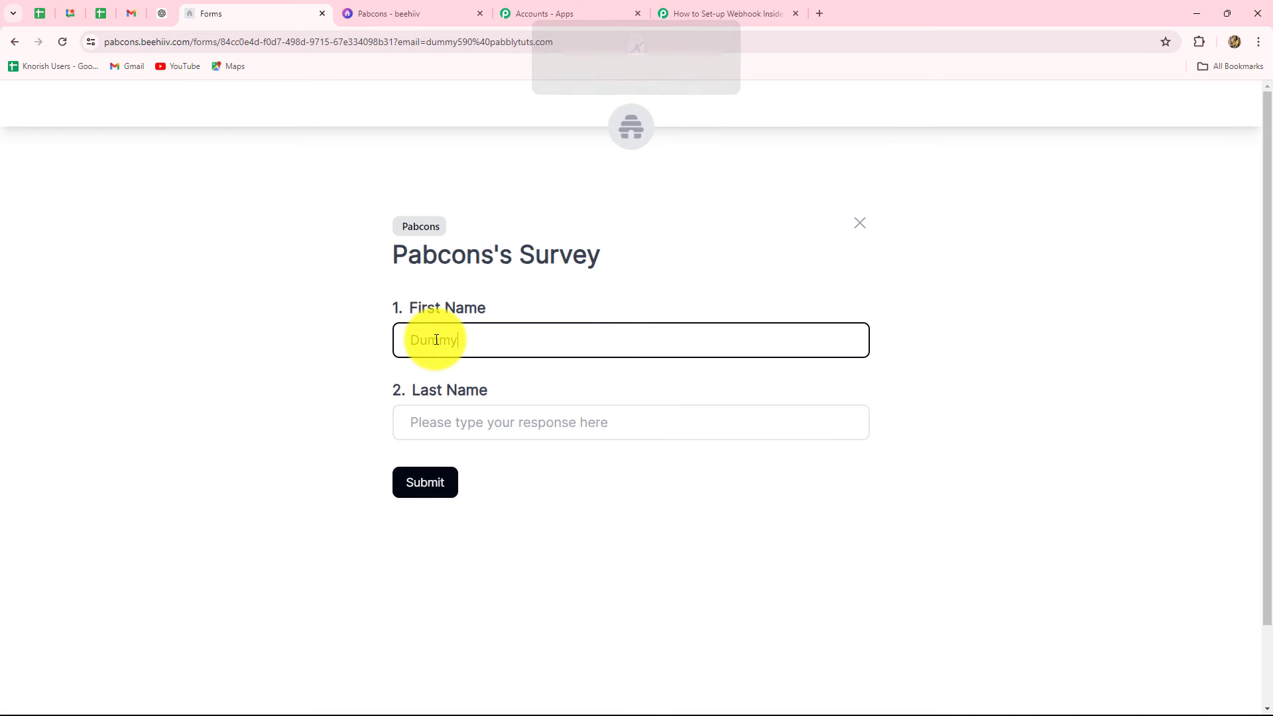
{"action": "left_click", "coordinate": [406, 423]}
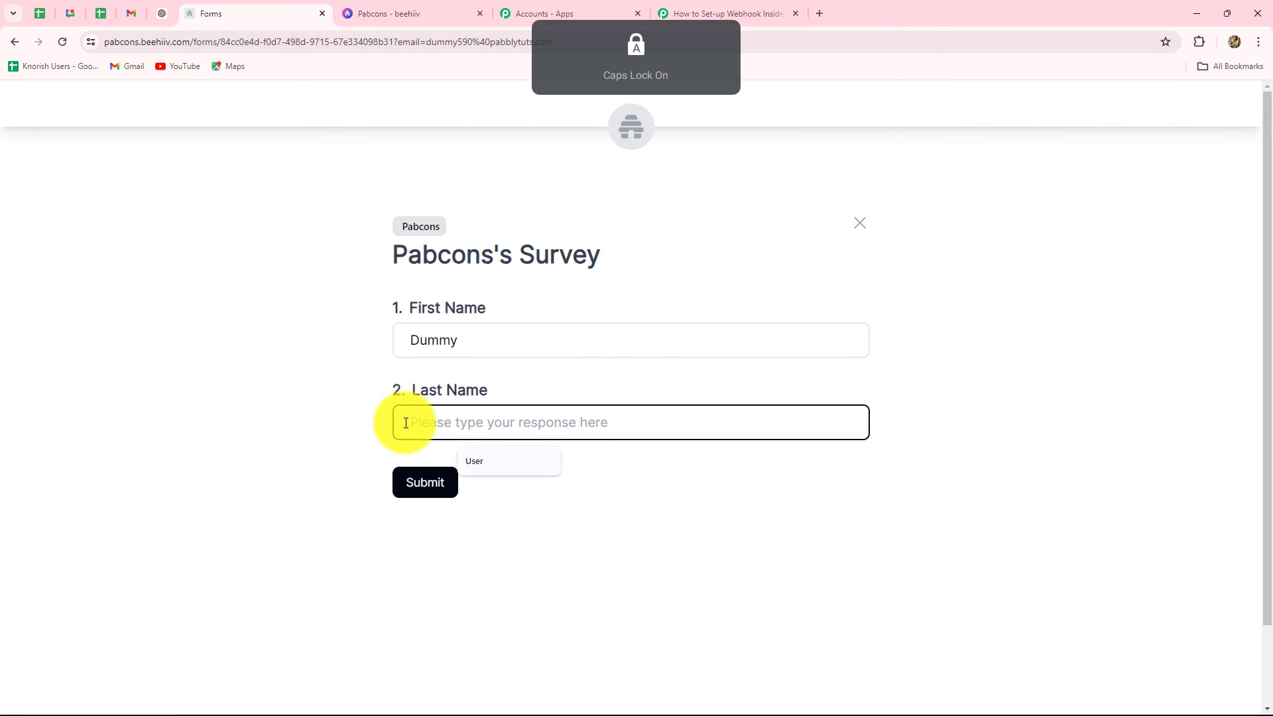
{"action": "type", "text": "User"}
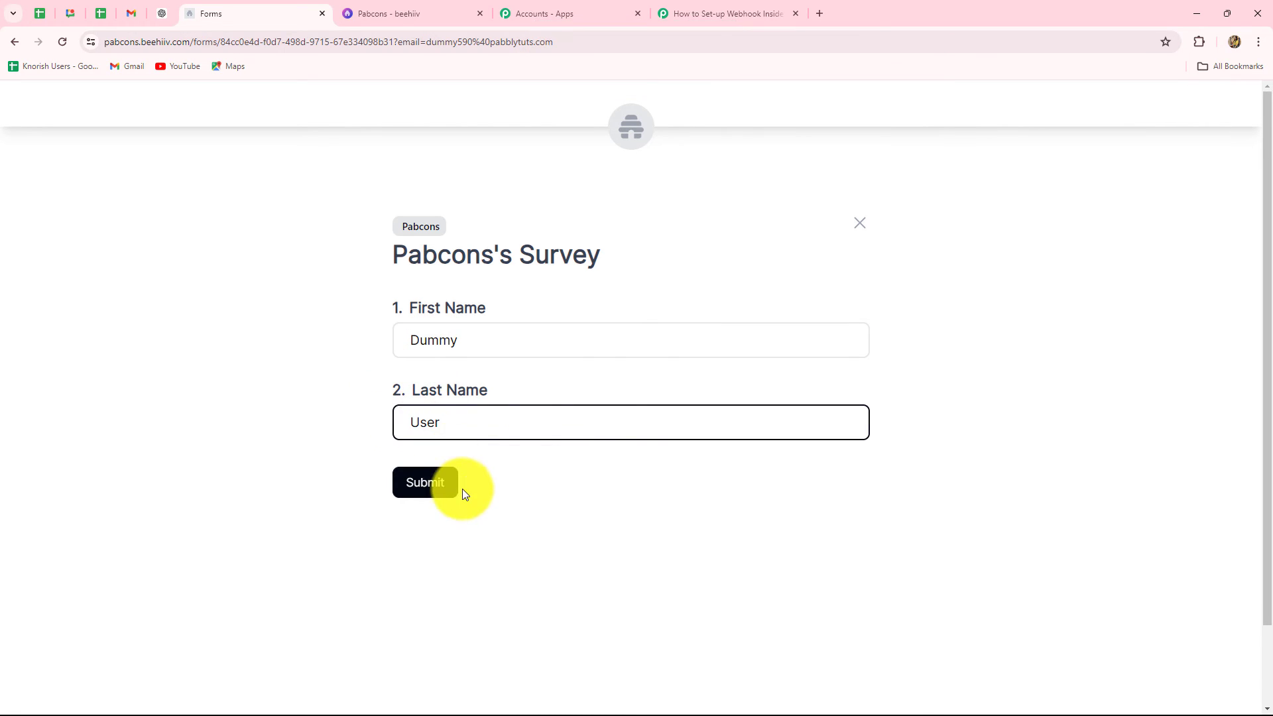
{"action": "left_click", "coordinate": [438, 484]}
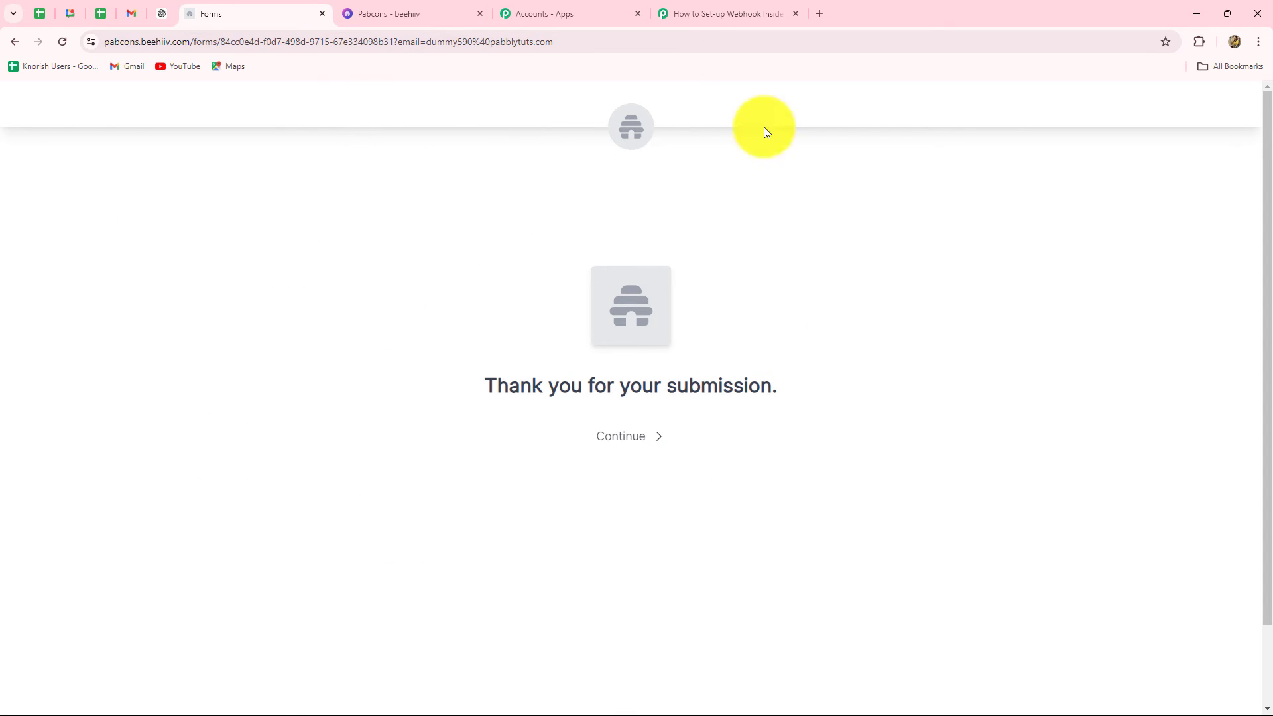
Step: Inspect the captured response's Uid, event type, timestamp and subscriber email values
{"action": "left_click", "coordinate": [696, 6]}
{"action": "scroll", "coordinate": [1207, 429], "scroll_direction": "down", "scroll_amount": 9}
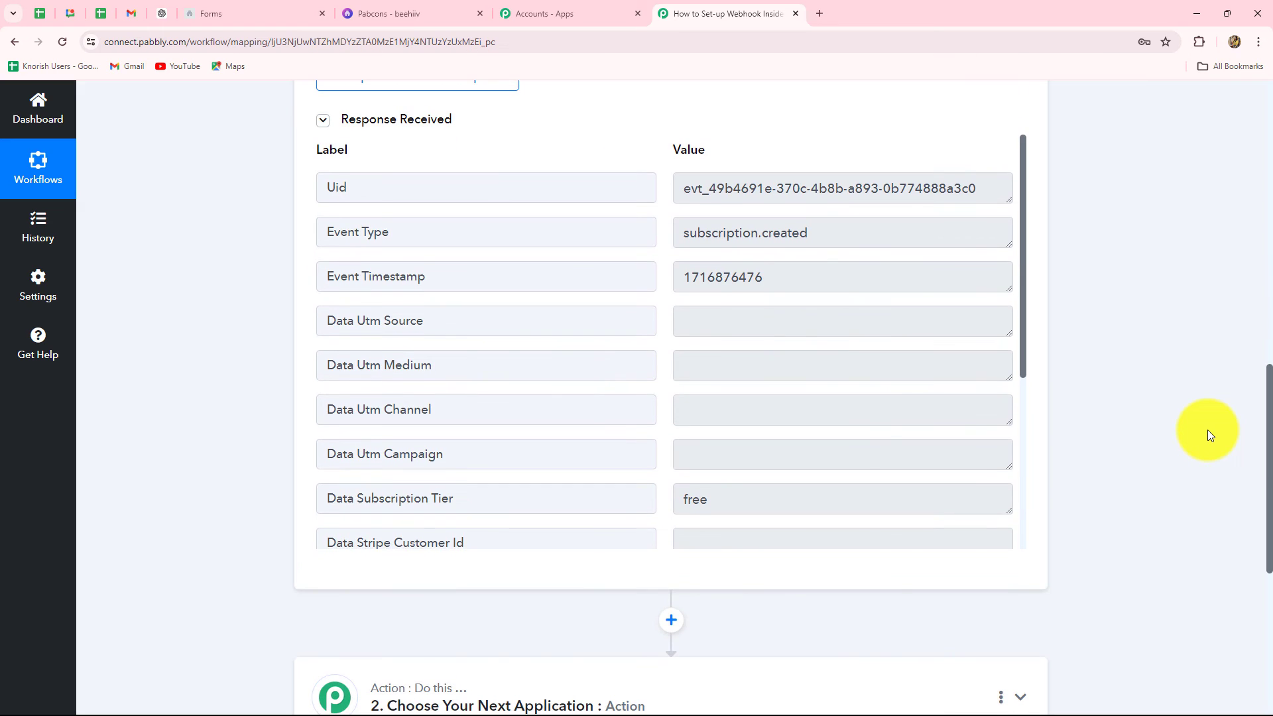
{"action": "left_click", "coordinate": [674, 199]}
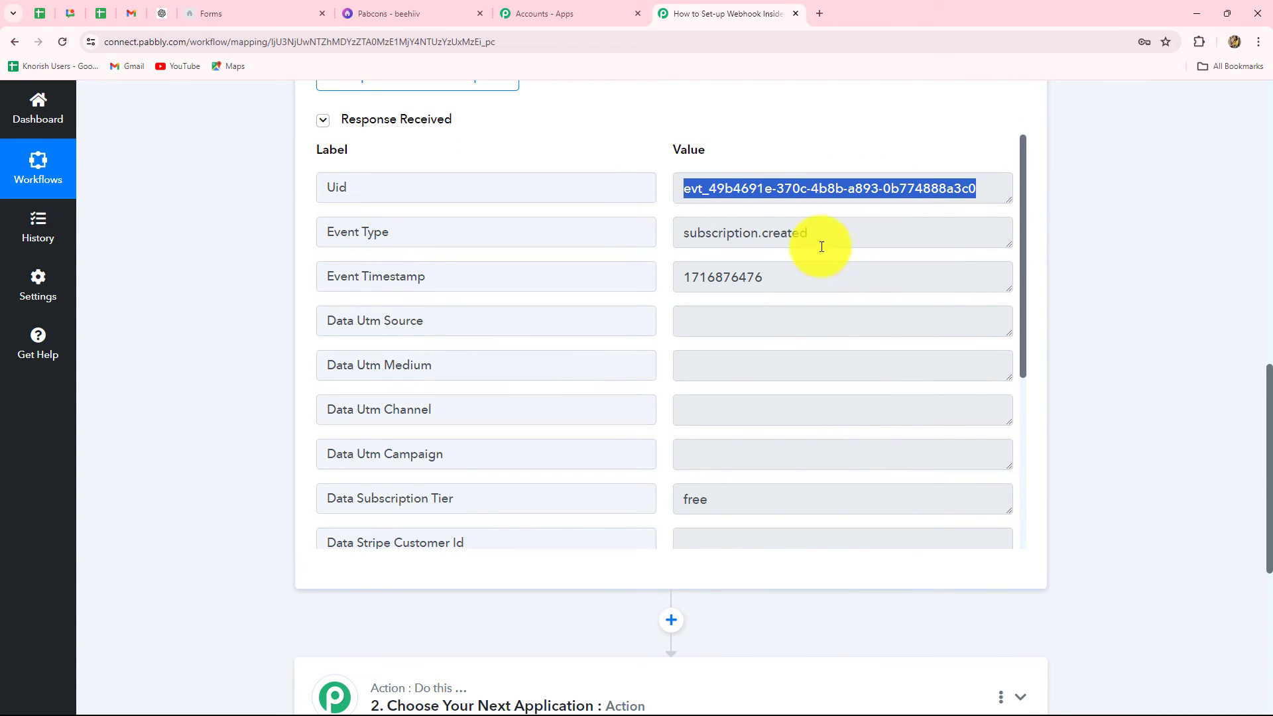
{"action": "left_click", "coordinate": [763, 242]}
{"action": "double_click", "coordinate": [762, 241]}
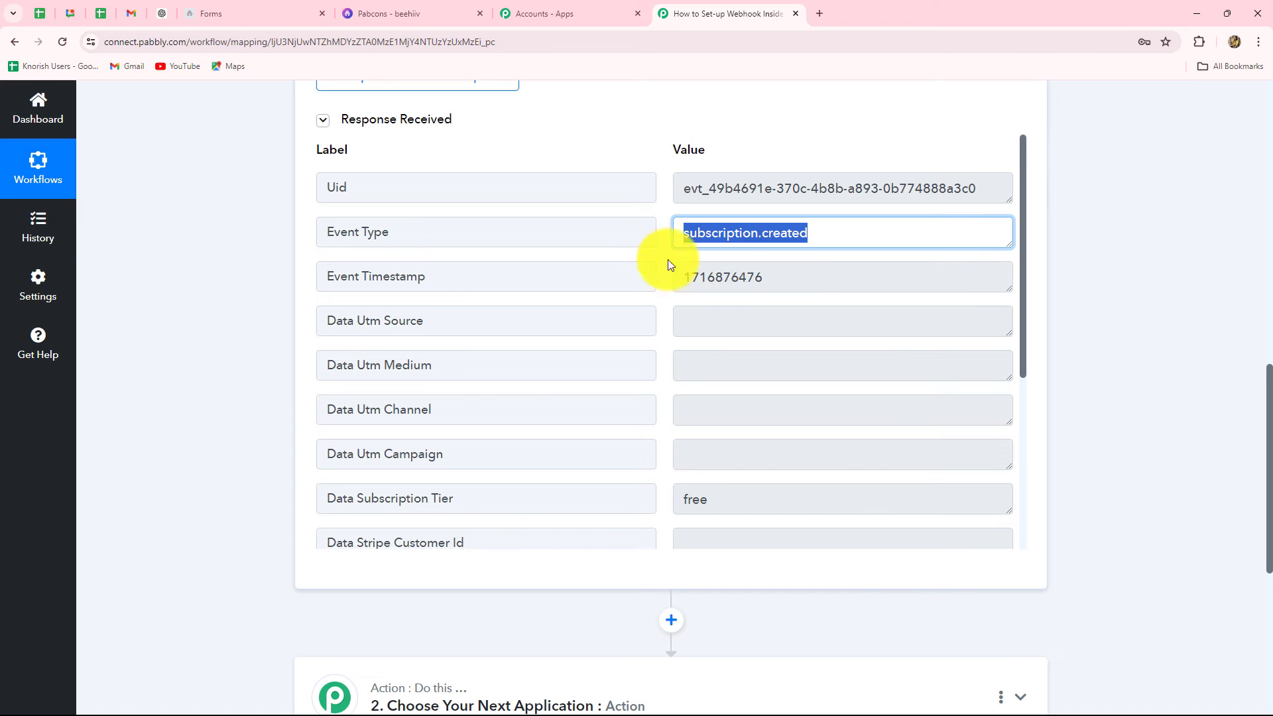
{"action": "double_click", "coordinate": [797, 287]}
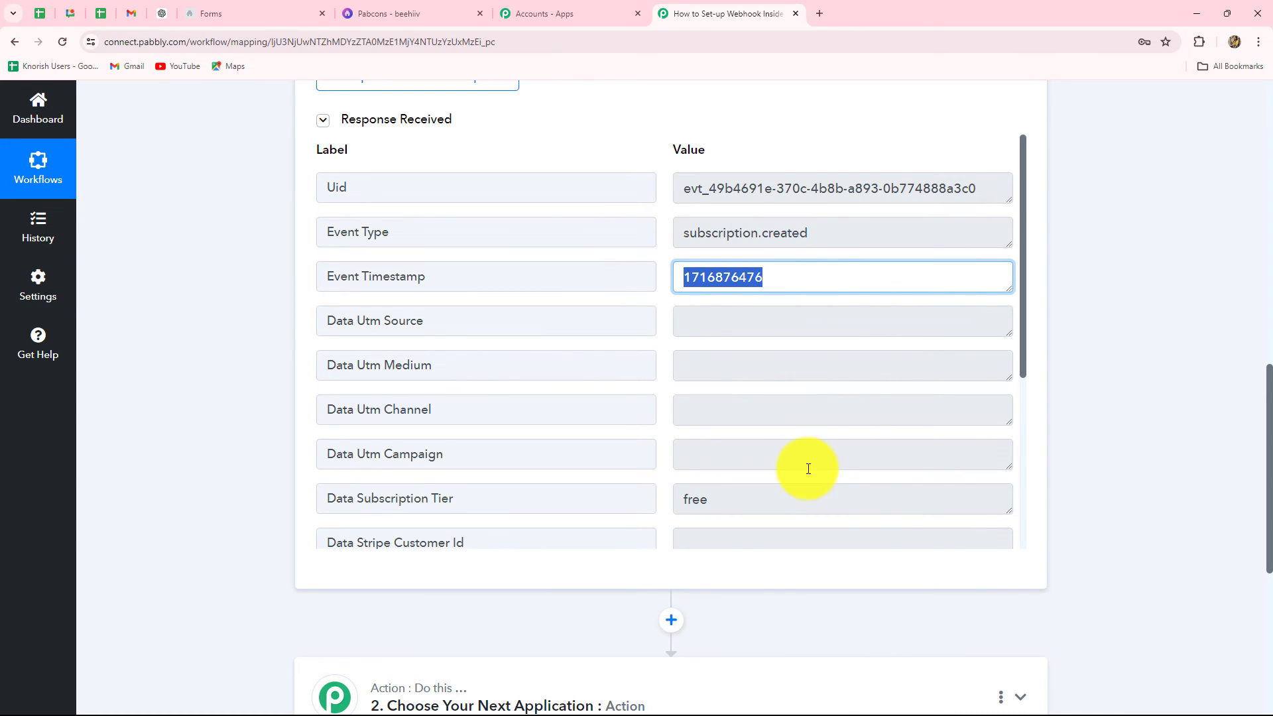
{"action": "scroll", "coordinate": [808, 467], "scroll_direction": "down", "scroll_amount": 4}
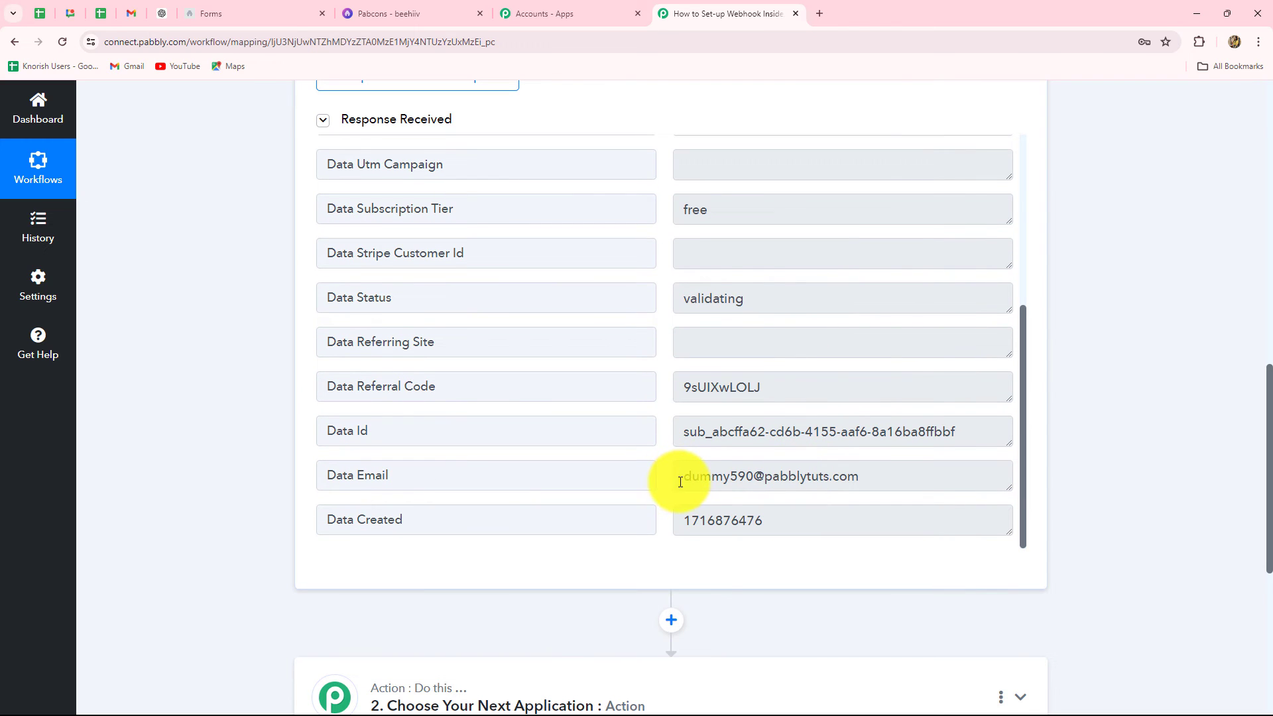
{"action": "left_click_drag", "start_coordinate": [681, 479], "coordinate": [892, 476]}
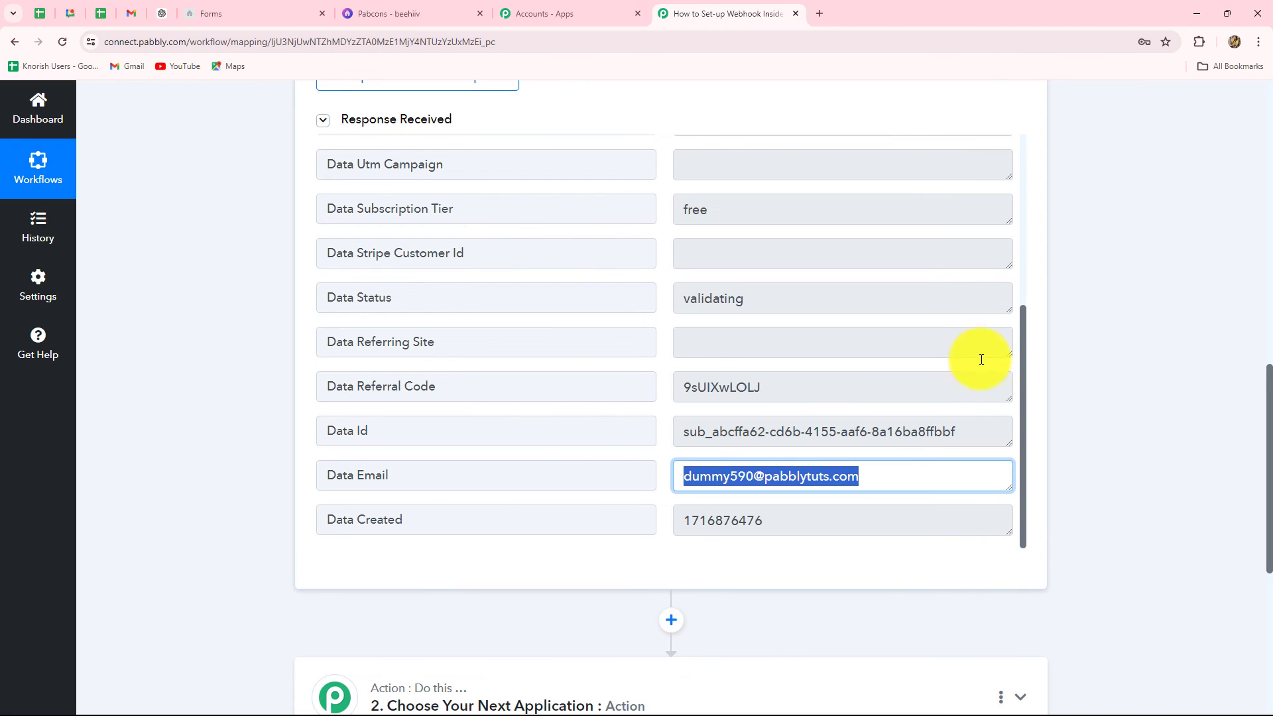
{"action": "scroll", "coordinate": [1109, 417], "scroll_direction": "up", "scroll_amount": 10}
{"action": "scroll", "coordinate": [1108, 417], "scroll_direction": "up", "scroll_amount": 2}
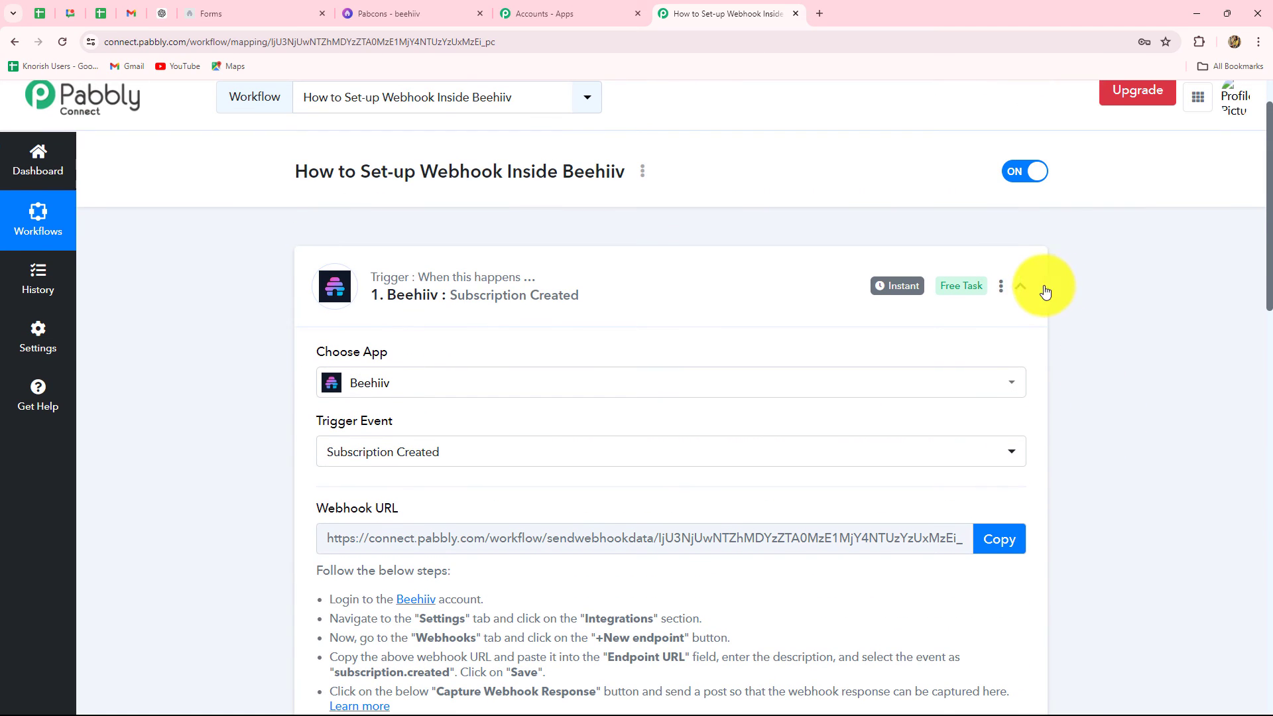
Step: Collapse the Beehiiv Subscription Created trigger card to show the workflow outline
{"action": "left_click", "coordinate": [1021, 287]}
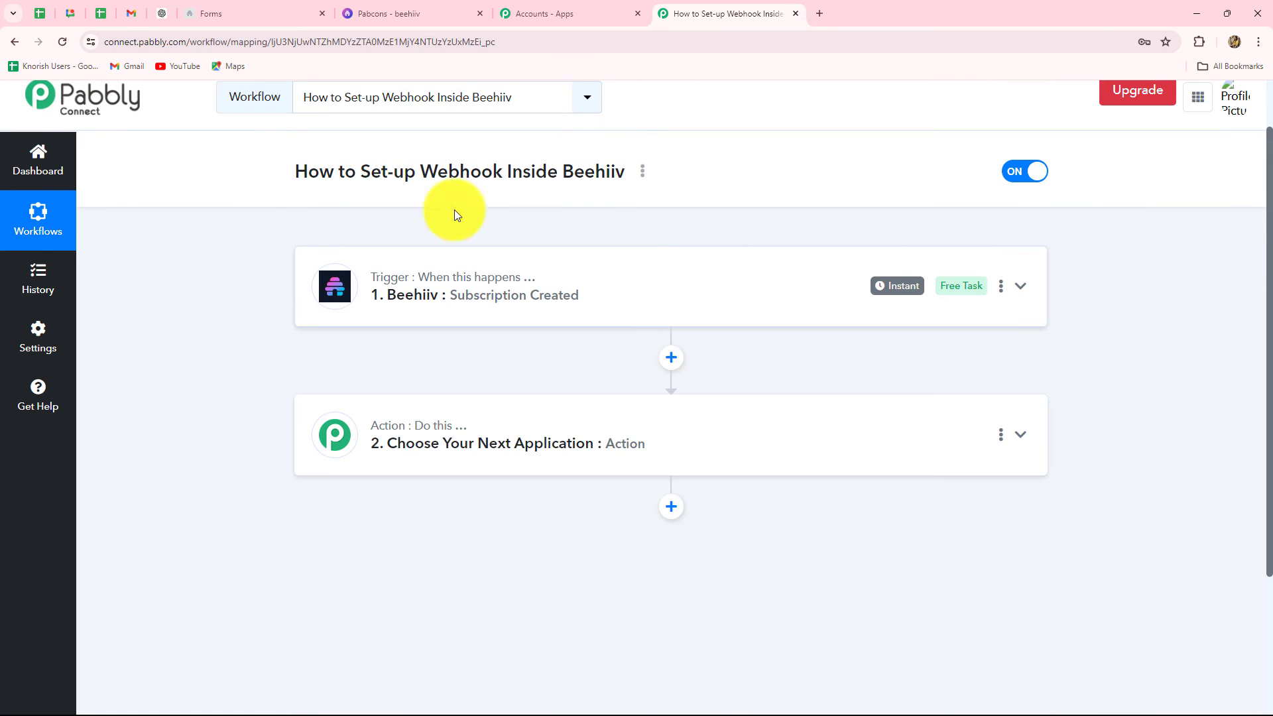